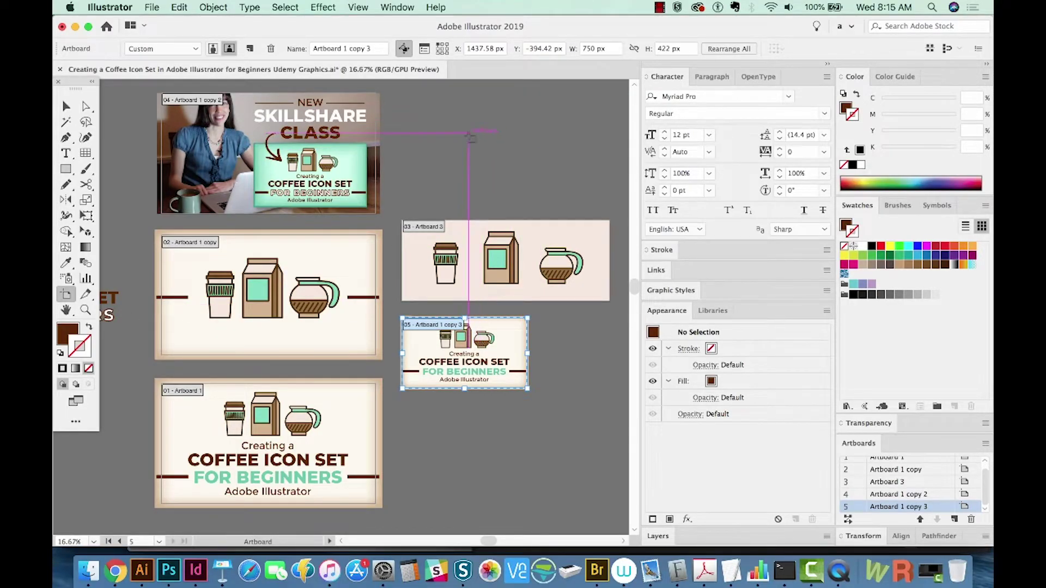
Select artboard backgrounds, the bag icon and the Skillshare class image across the artboards
key(Escape)
drag(448, 172, 442, 187)
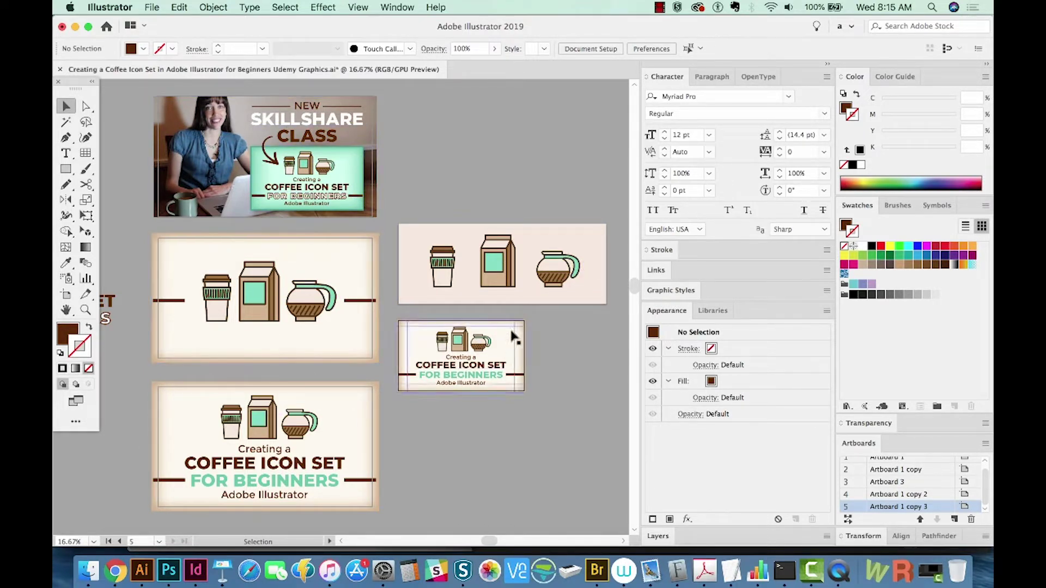
click(313, 260)
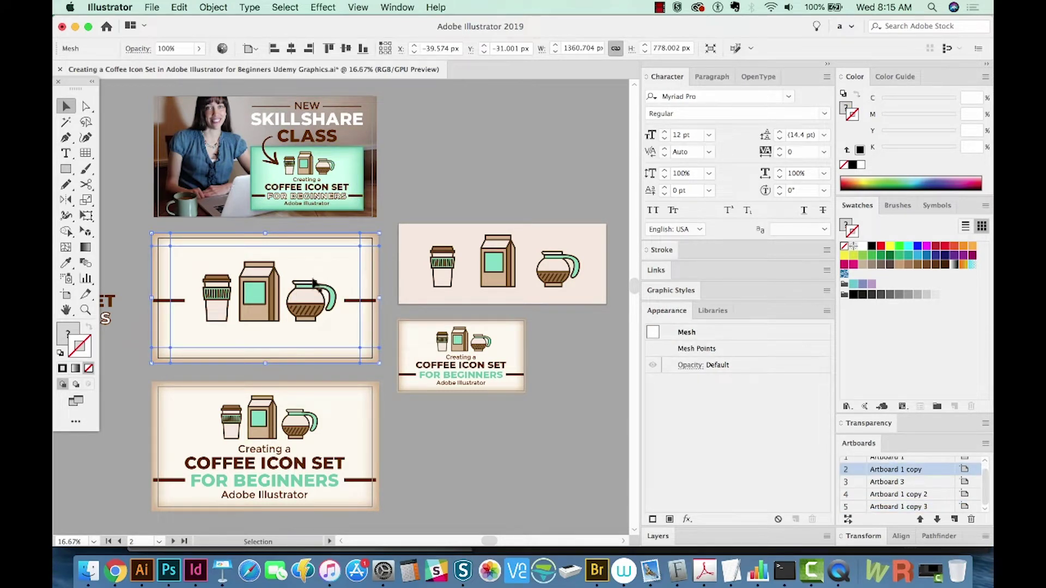
click(348, 429)
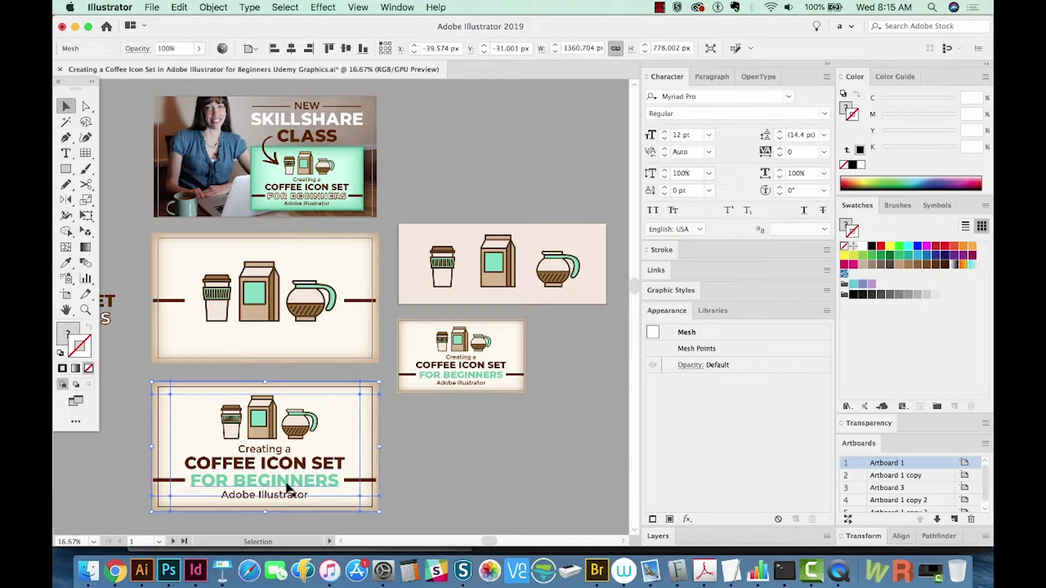
click(515, 355)
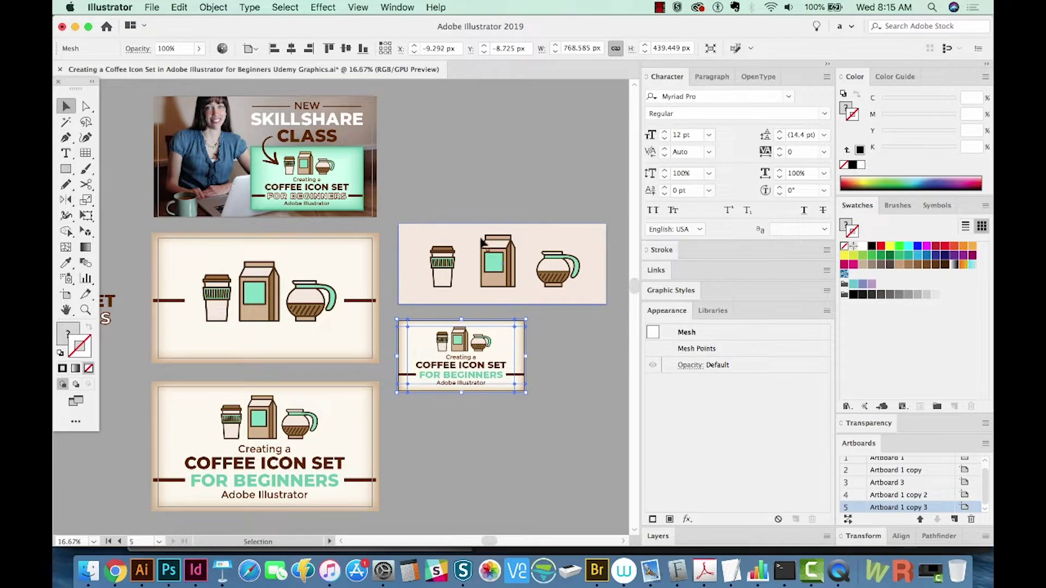
click(486, 245)
click(412, 241)
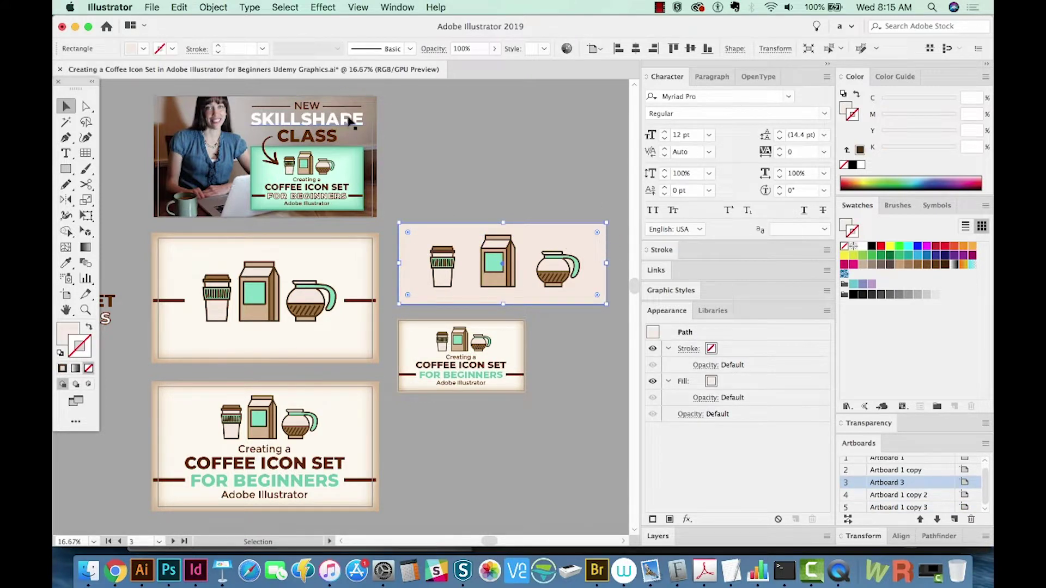
click(372, 130)
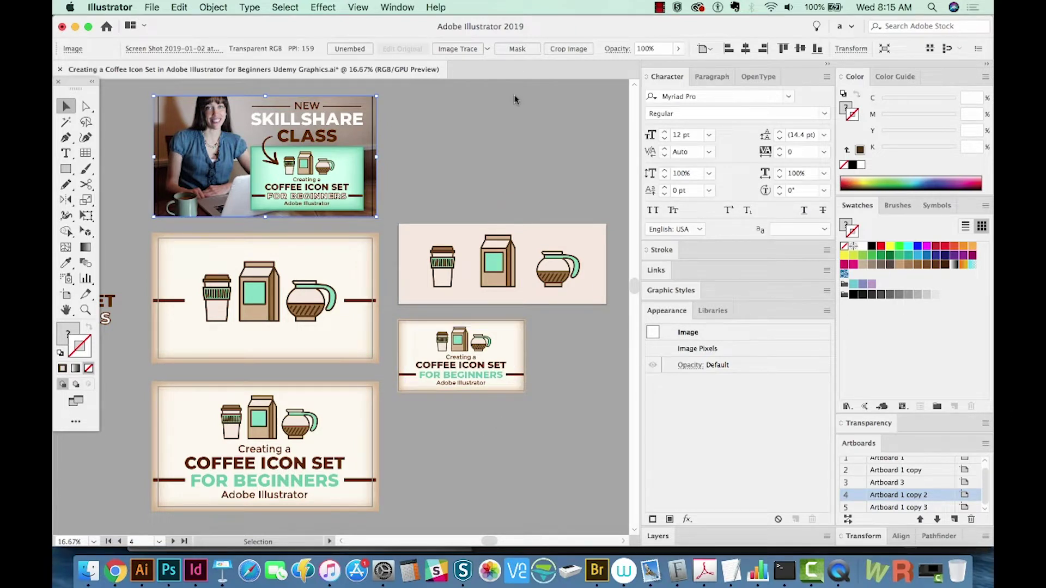
Enter artboard editing and activate Artboard 1 copy and Artboard 1 copy 3, then return to selection
key(shift+o)
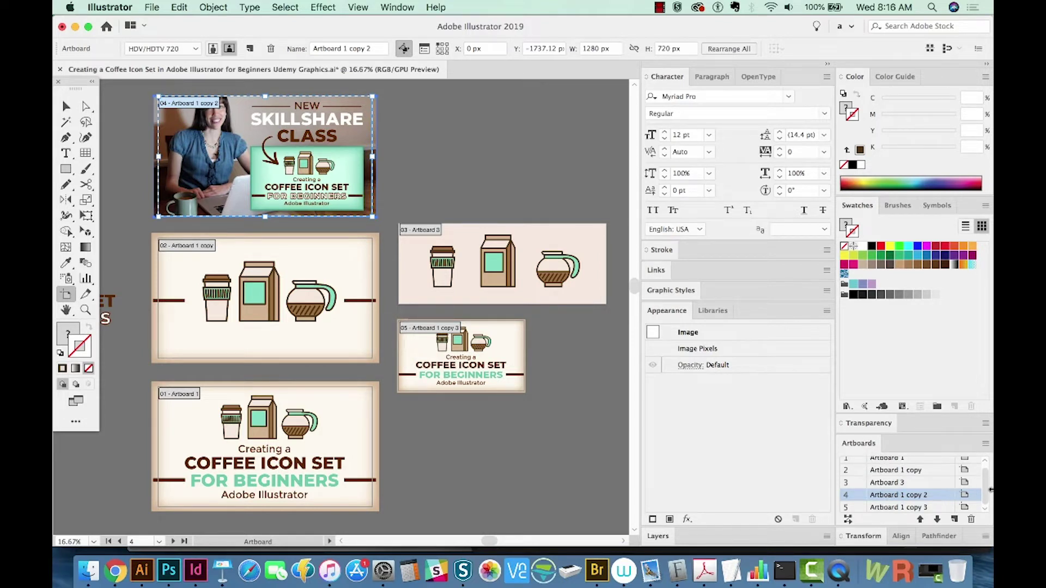
mouse_move(985, 497)
mouse_down()
mouse_move(984, 488)
mouse_move(980, 502)
mouse_up()
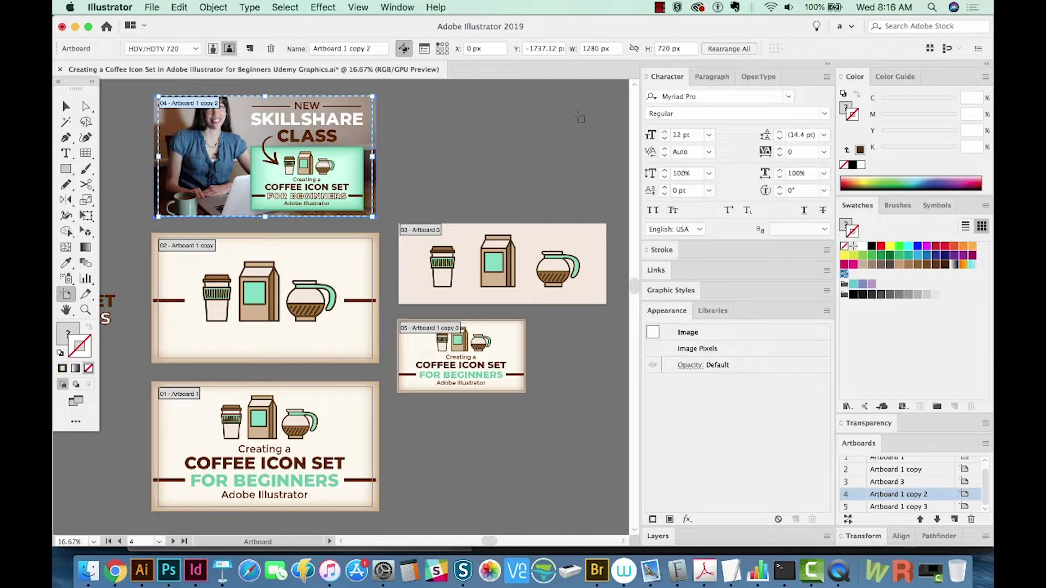
click(396, 9)
click(409, 203)
click(397, 10)
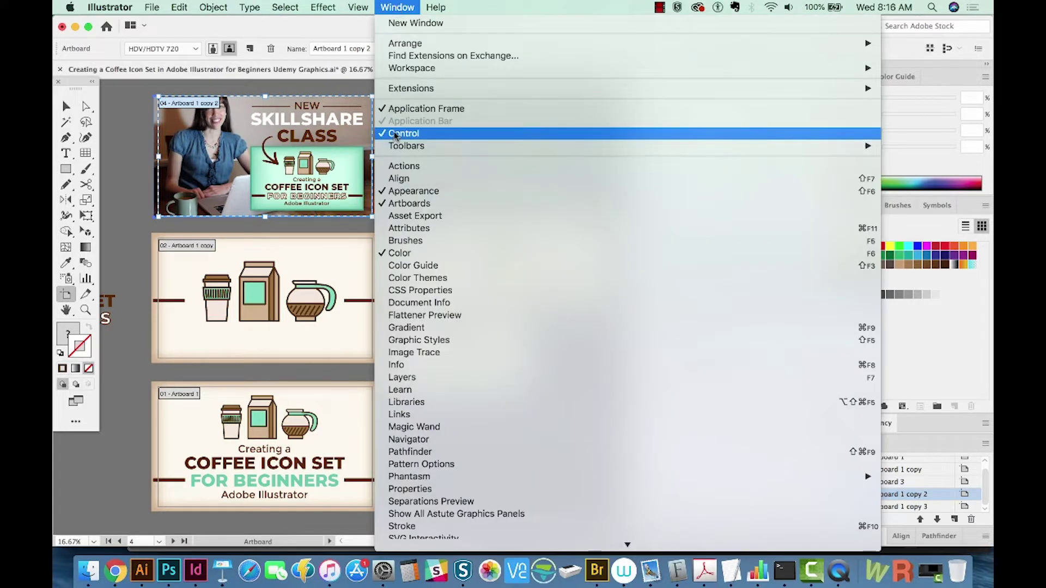
click(349, 96)
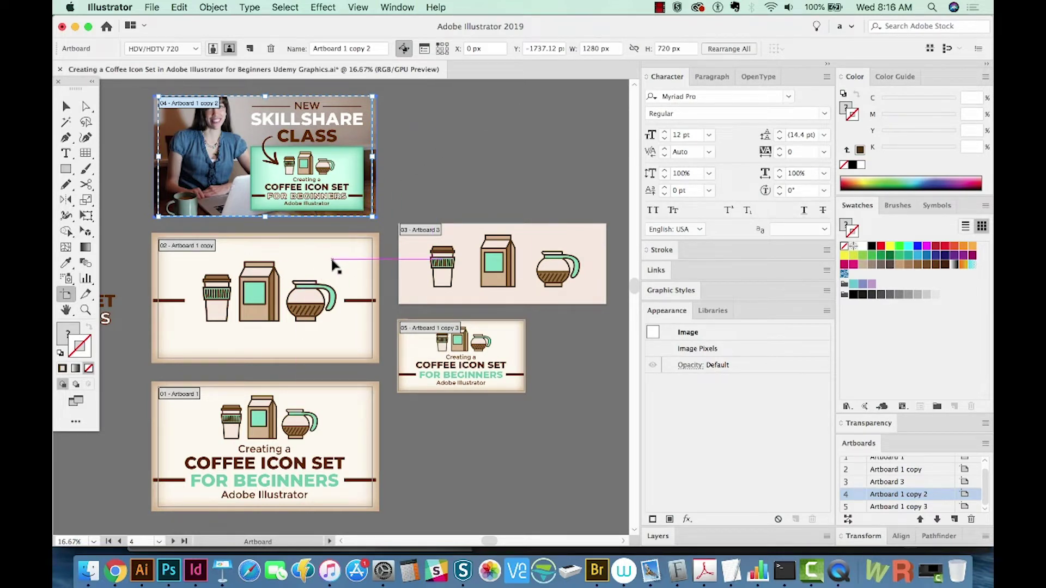
click(332, 259)
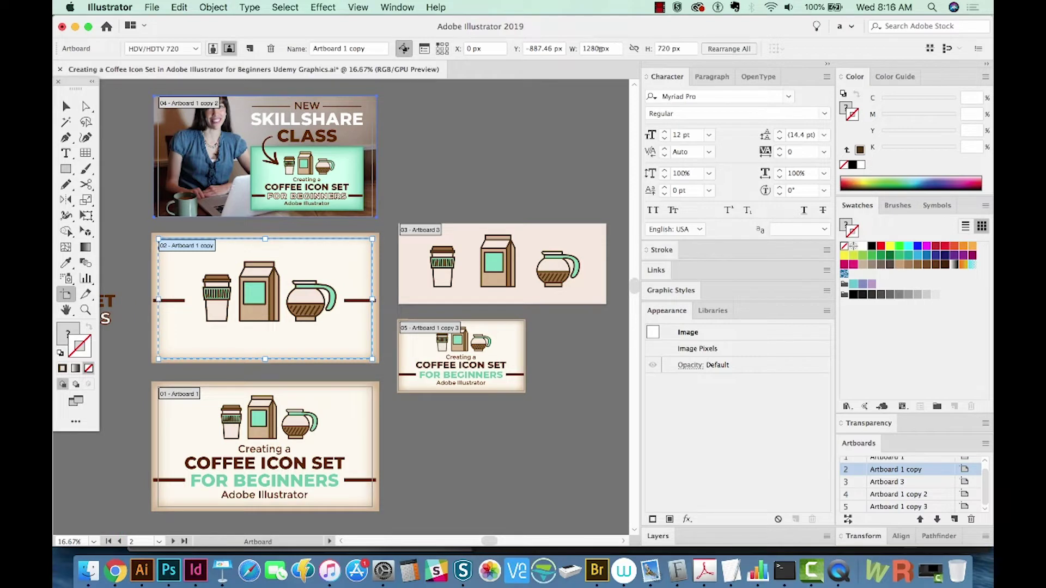
click(511, 342)
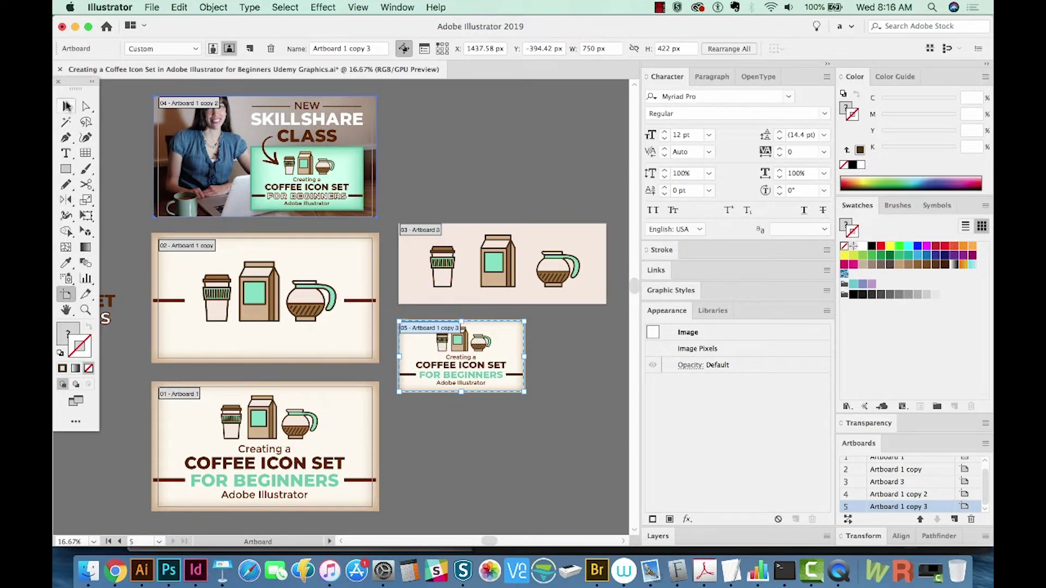
click(68, 106)
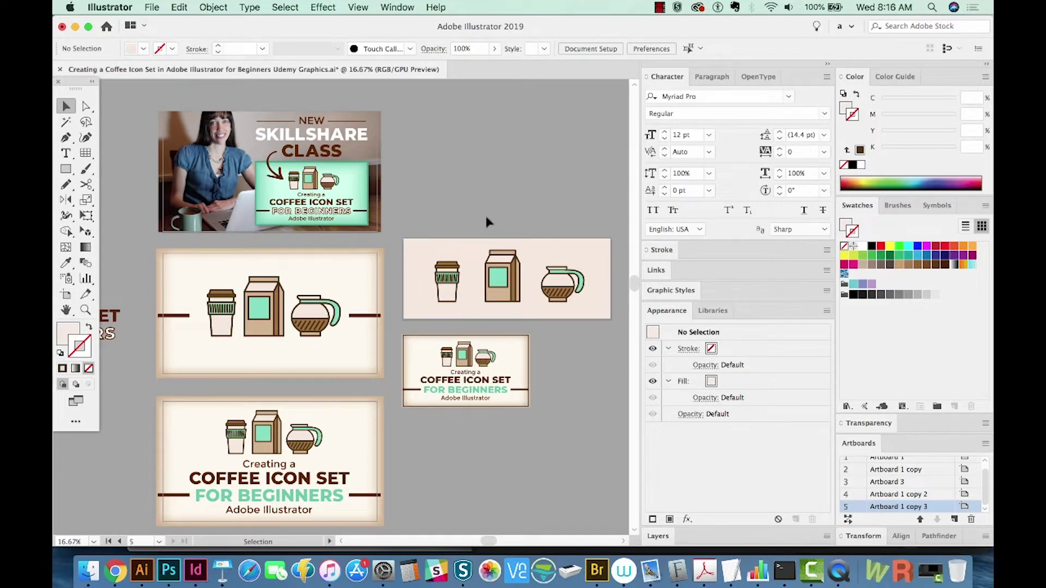
Create a Skillshare folder on the Desktop from the JPEG Export As dialog, then cancel
click(154, 8)
mouse_move(166, 221)
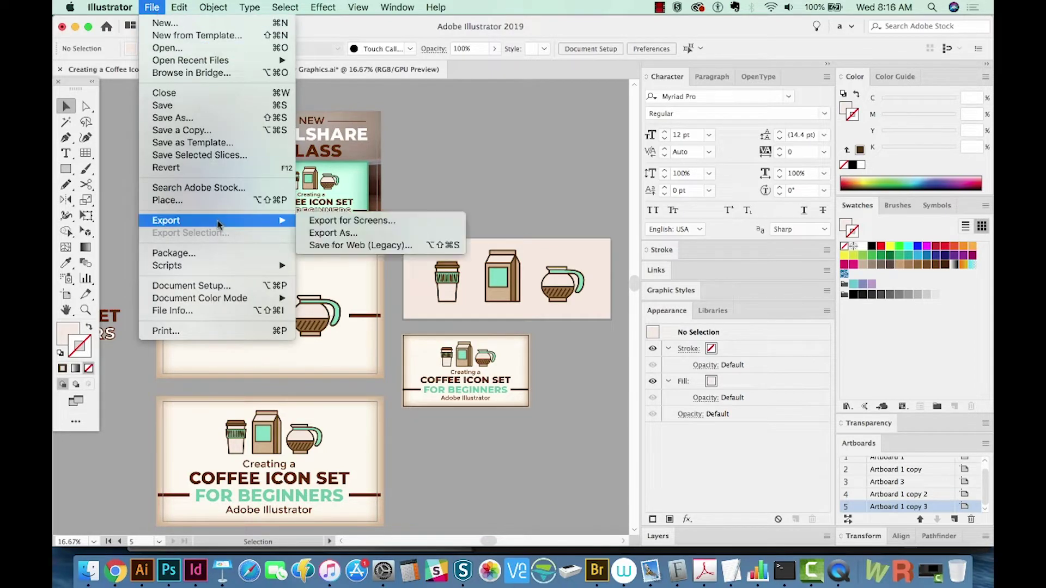
click(358, 235)
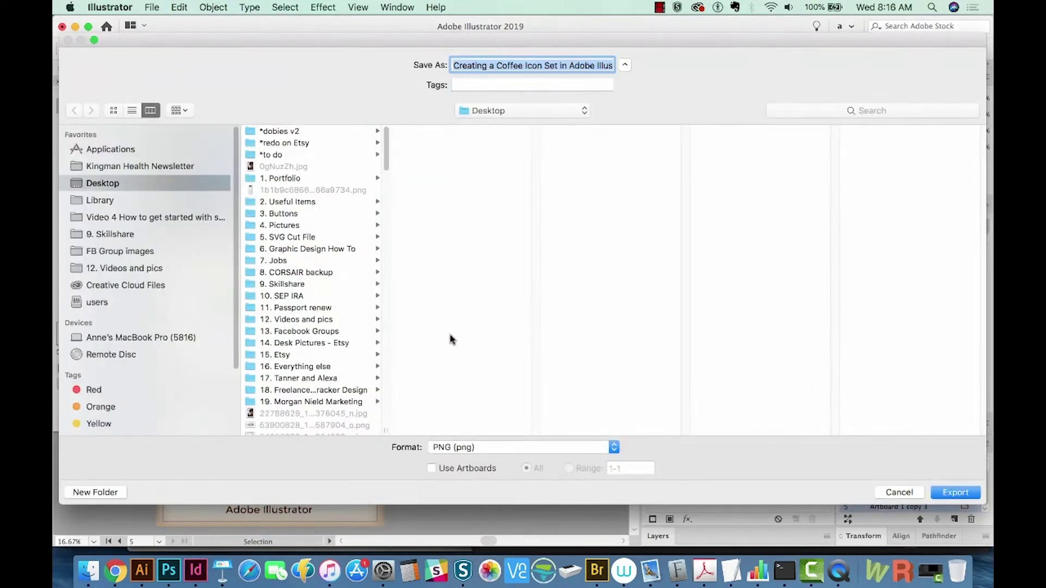
click(508, 450)
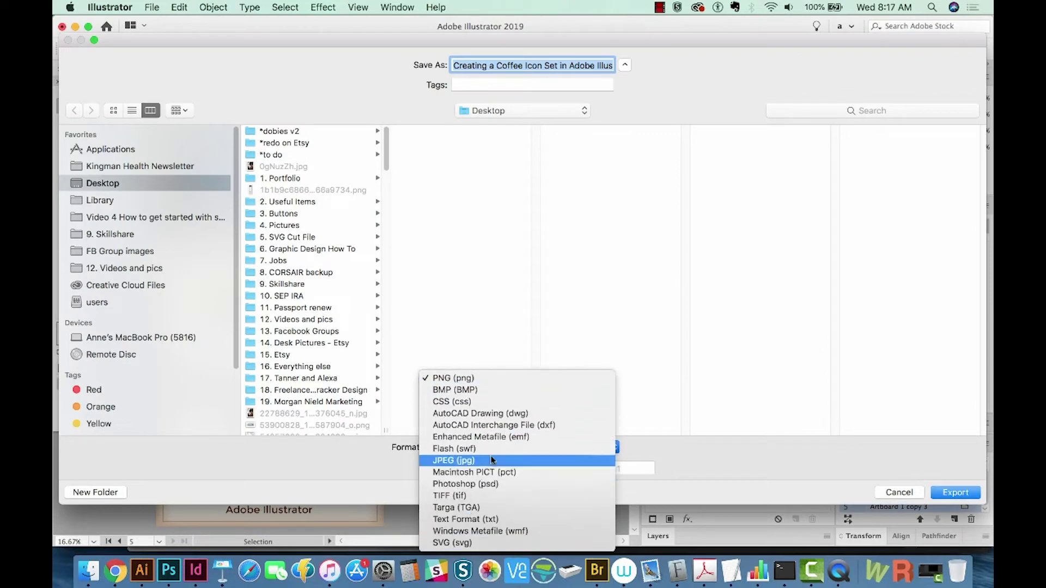
click(448, 463)
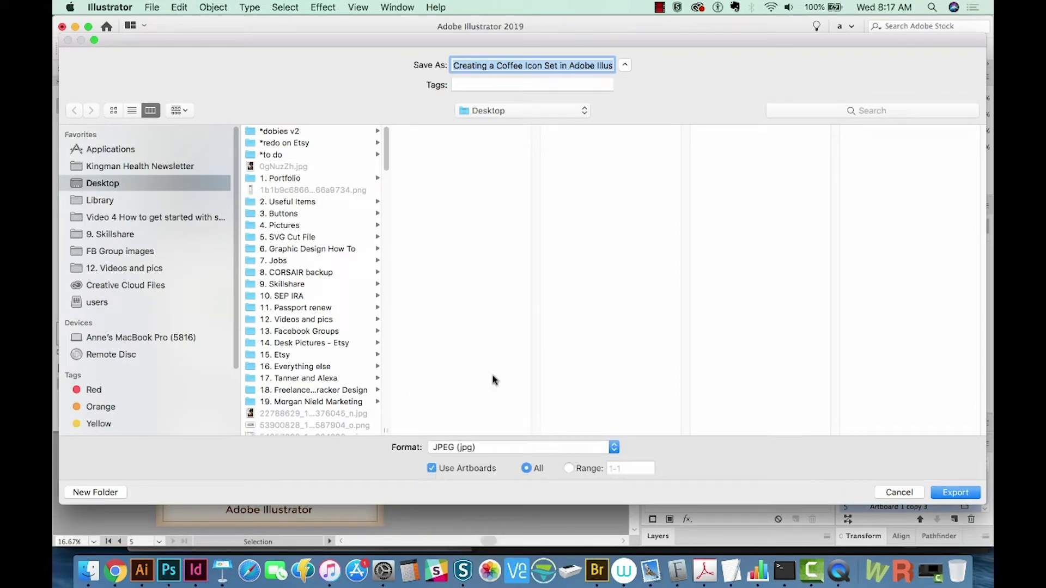
key(super+shift+n)
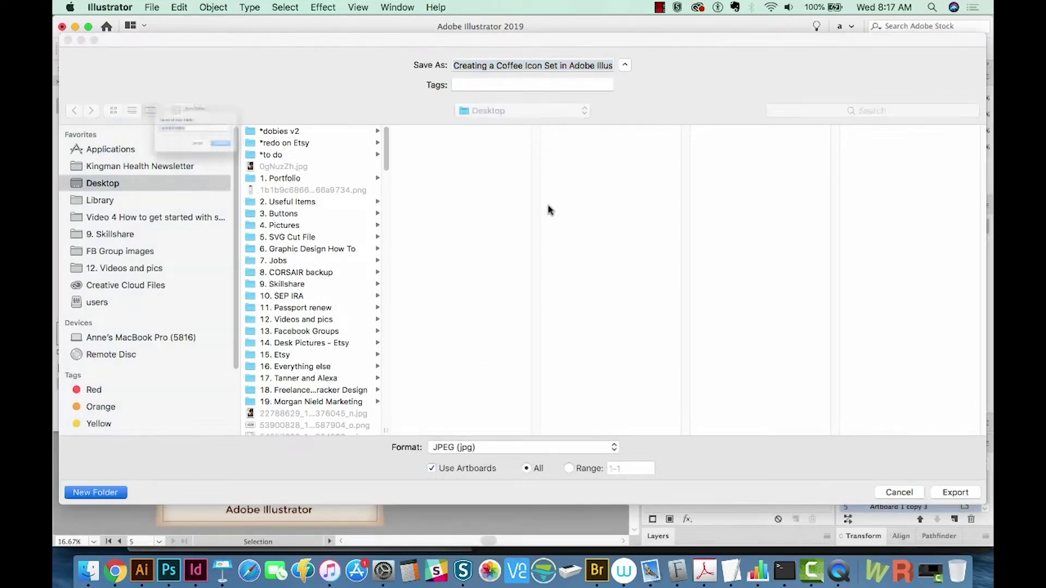
text(Skillshare)
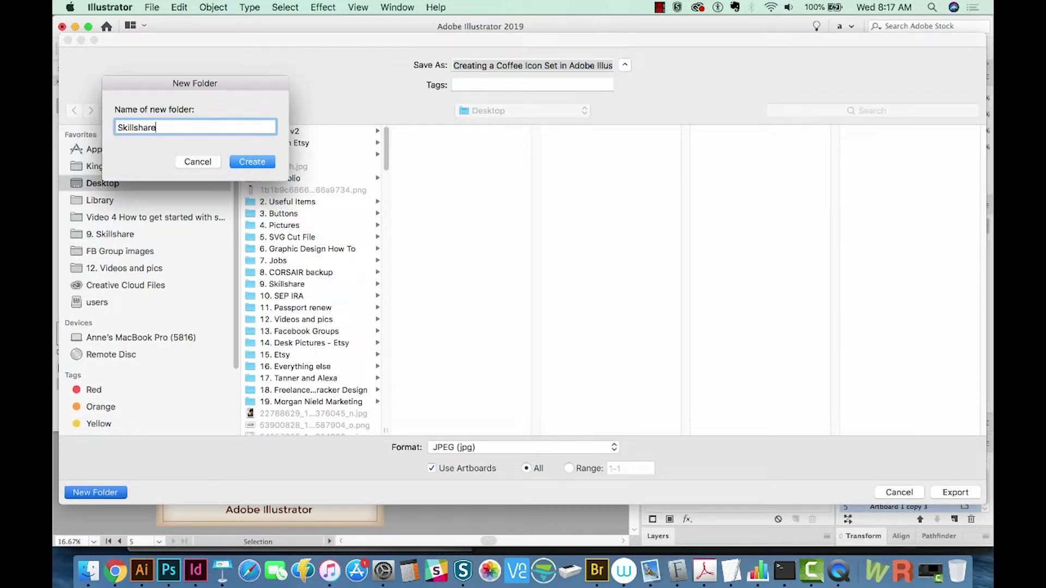
key(Return)
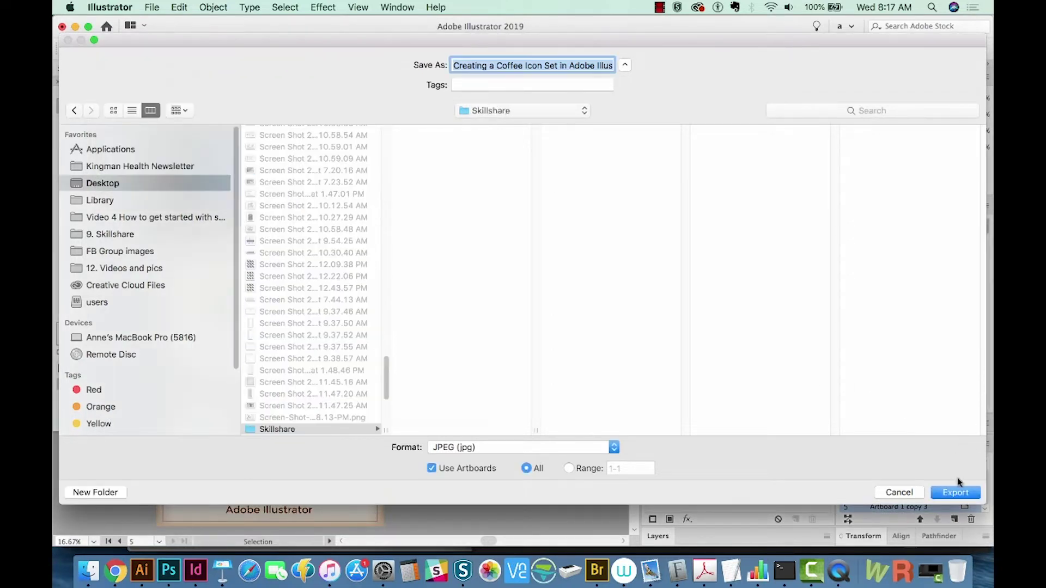
click(899, 493)
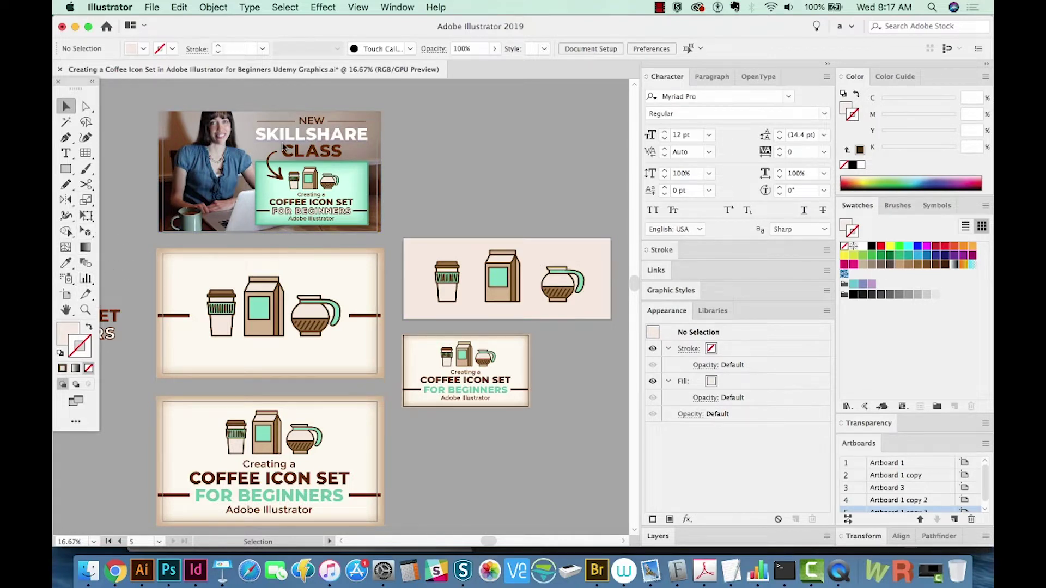
Draw Artboard 7 beside the banner and size it 1000 px wide by 650 px tall
key(shift+o)
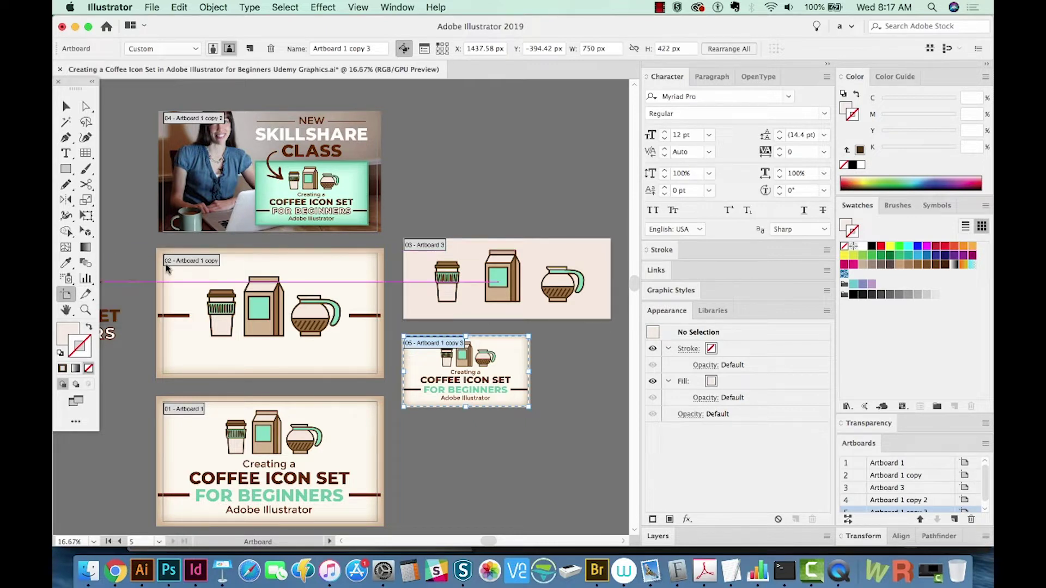
drag(404, 106, 581, 213)
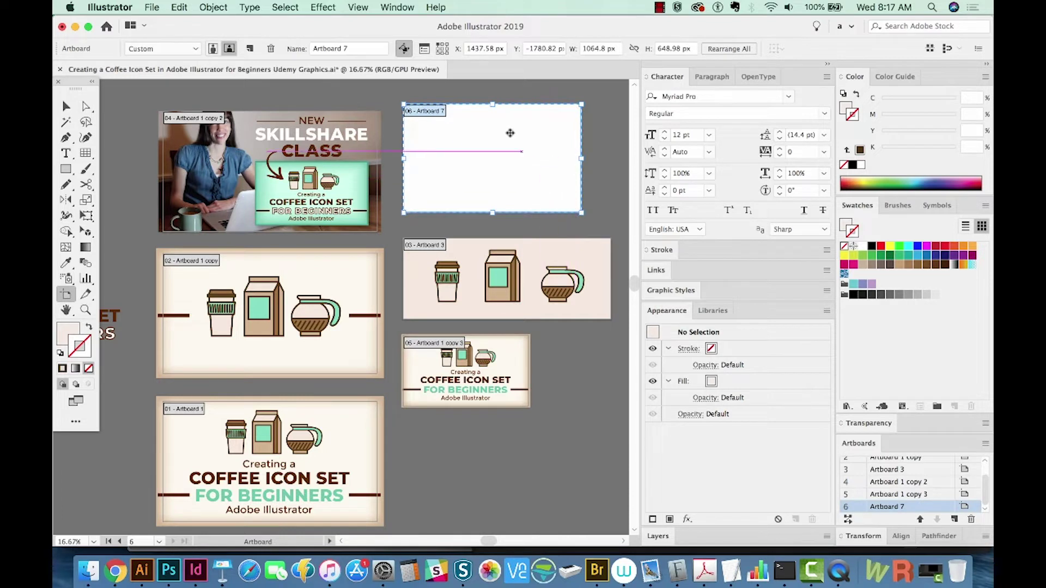
click(598, 48)
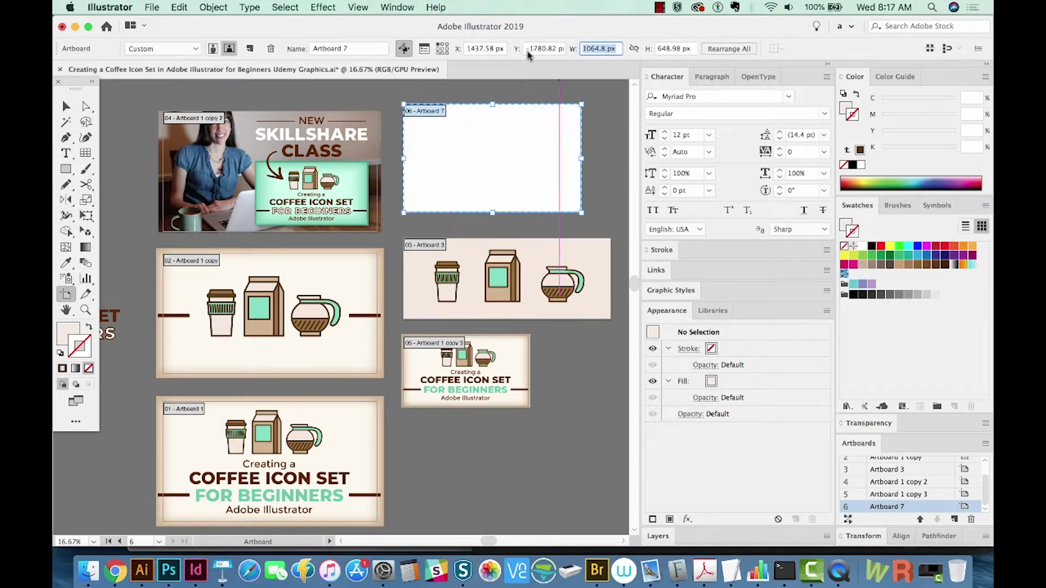
text(1000)
key(Tab)
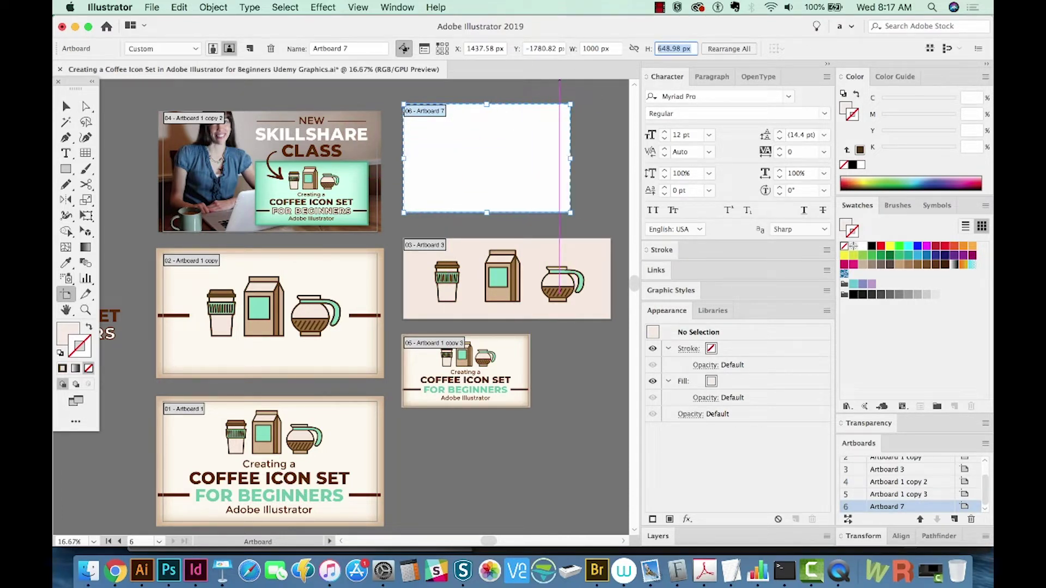
text(650)
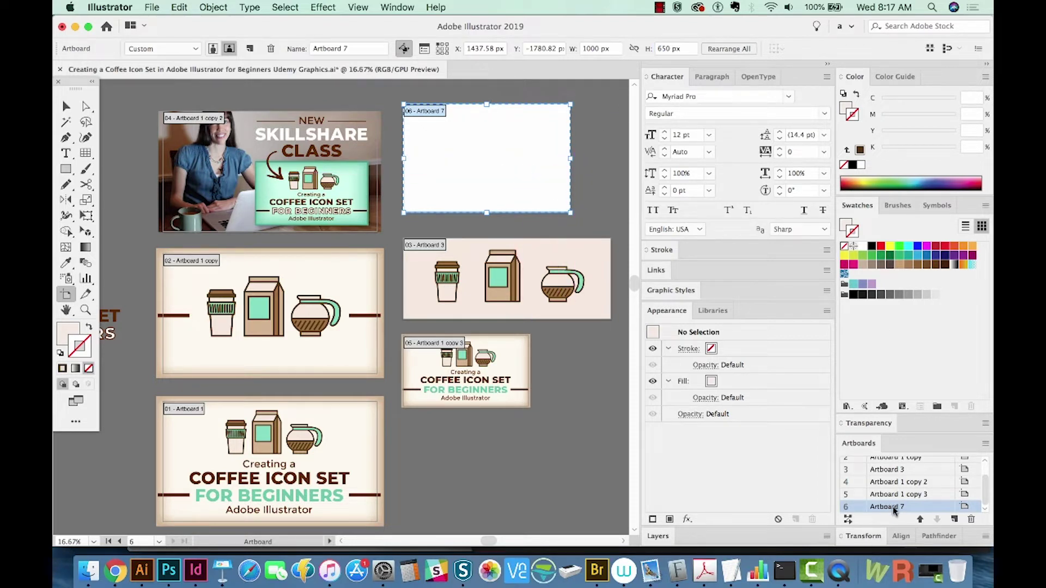
key(Escape)
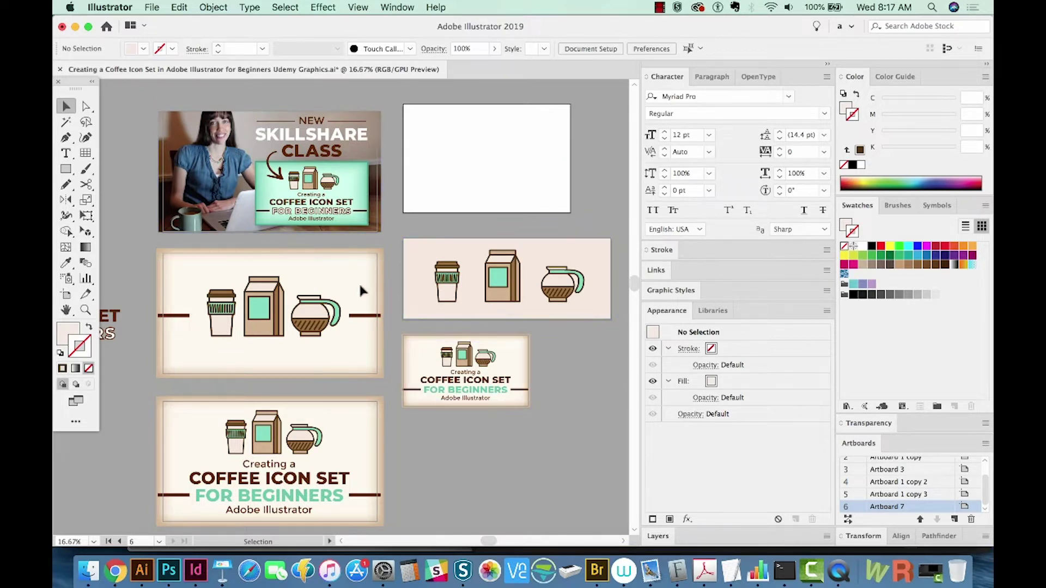
Drag a copy of the left three-icon artwork onto Artboard 7 and scale it down
click(173, 356)
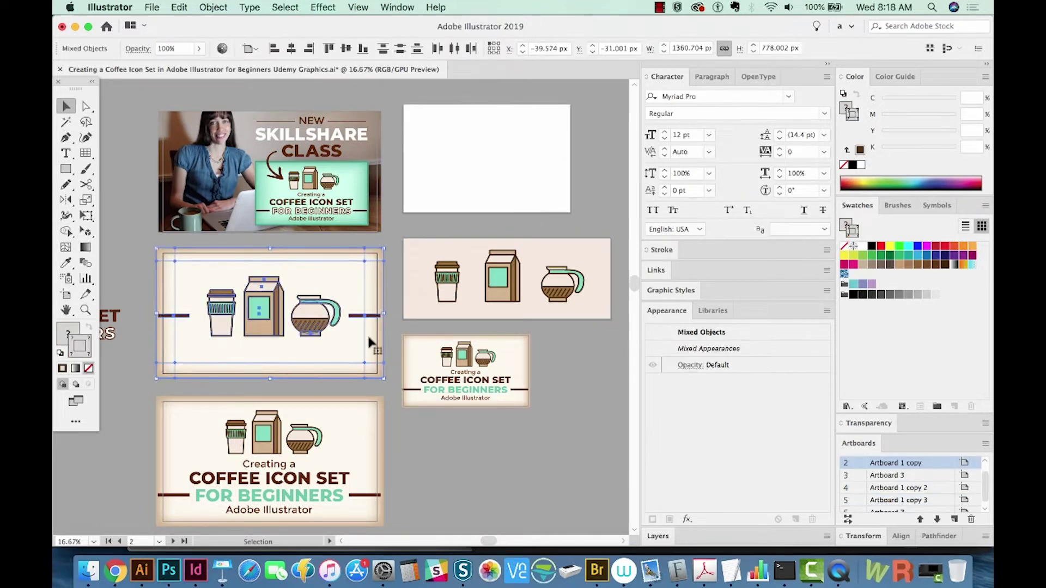
click(535, 182)
key(a)
drag(282, 366, 520, 218)
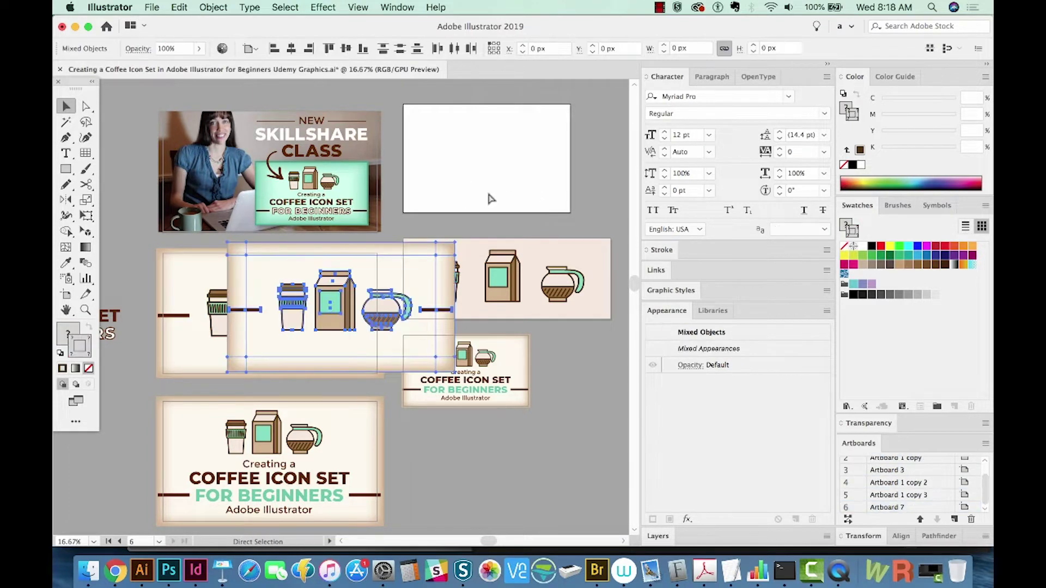
scroll(520, 218, right, 3)
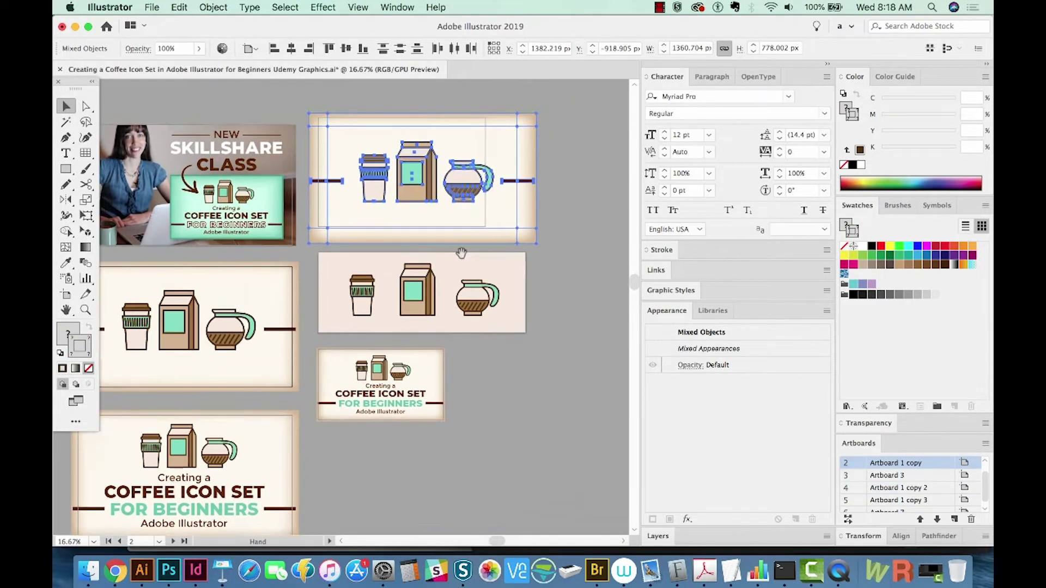
drag(537, 243, 510, 233)
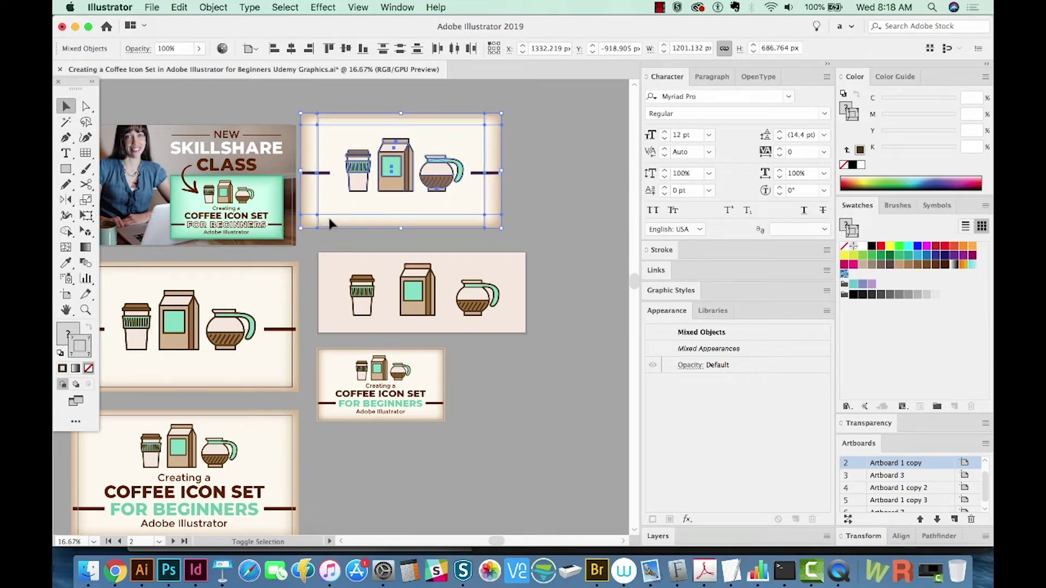
scroll(478, 181, left, 2)
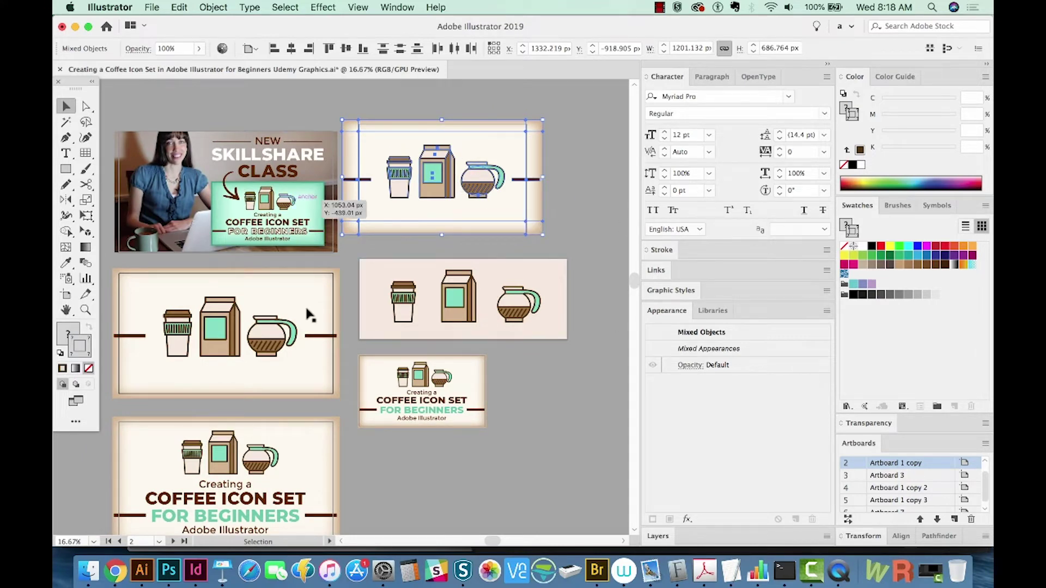
Move Artboard 7 and its artwork to the right, then select all its artwork
mouse_move(434, 343)
mouse_down()
mouse_move(471, 315)
mouse_move(431, 351)
mouse_up()
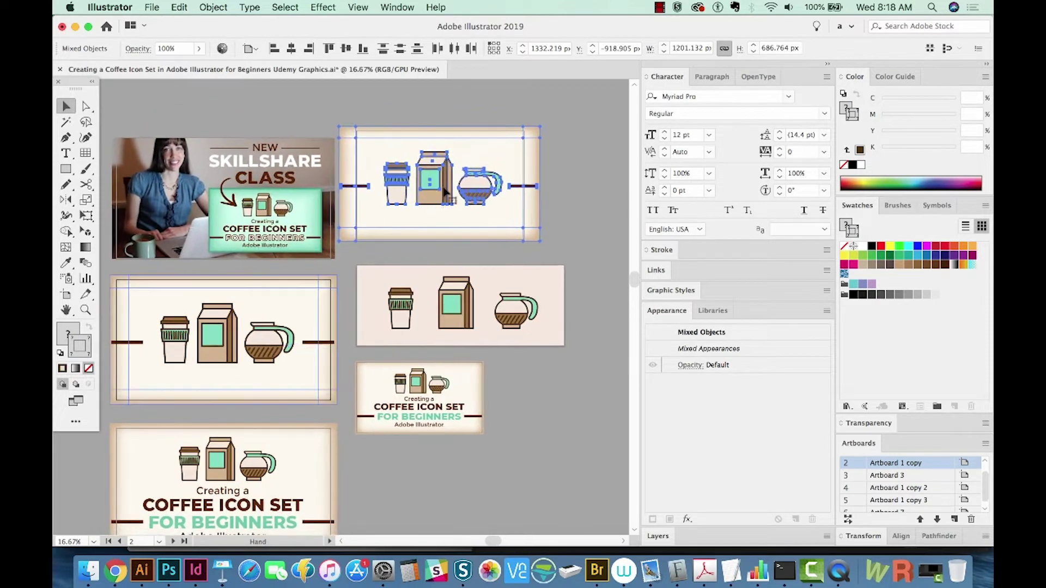
key(shift+o)
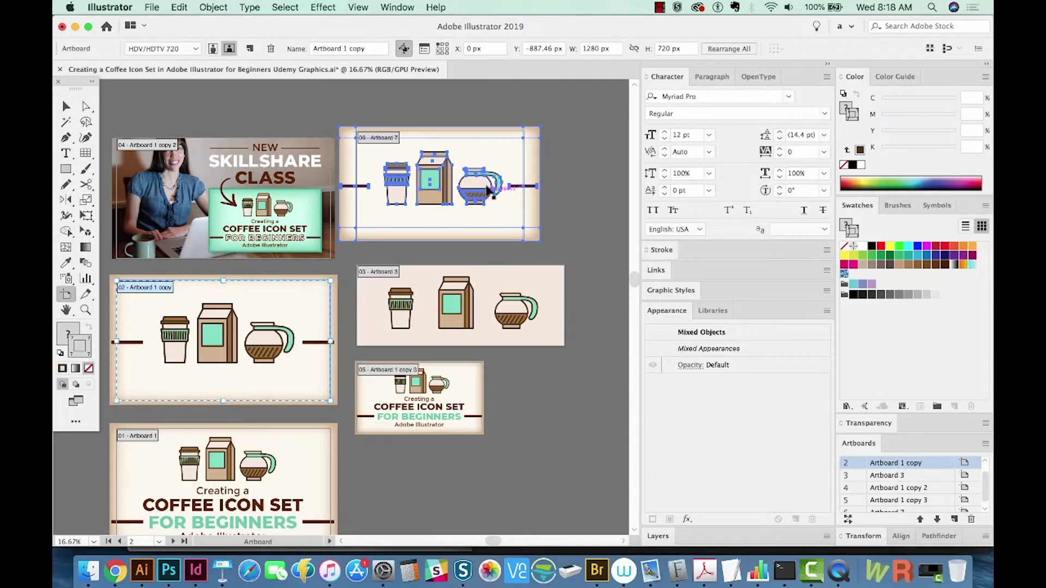
click(413, 176)
mouse_move(413, 178)
mouse_down()
mouse_move(521, 177)
mouse_move(477, 205)
mouse_up()
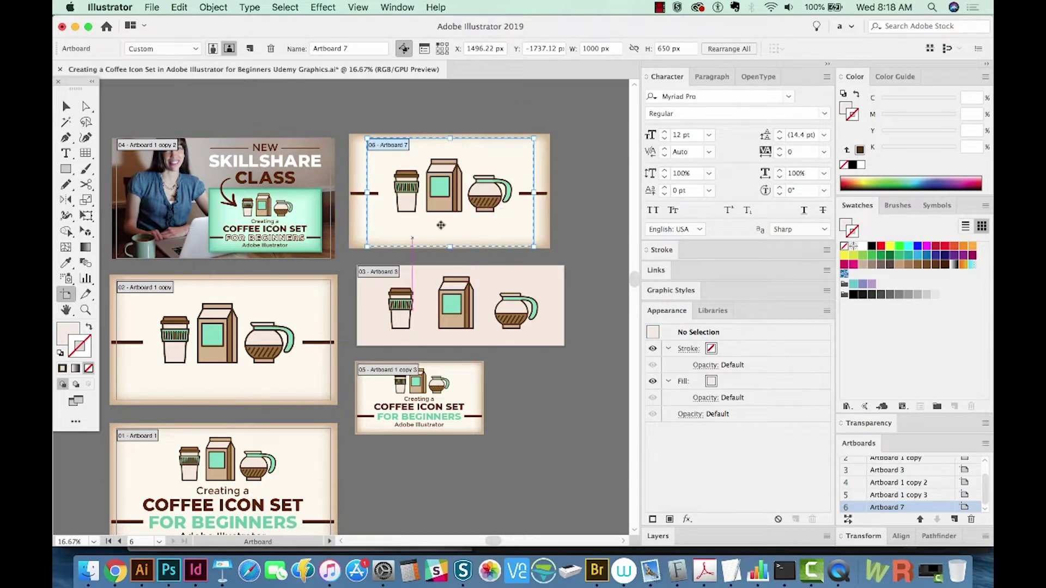
drag(512, 232, 512, 231)
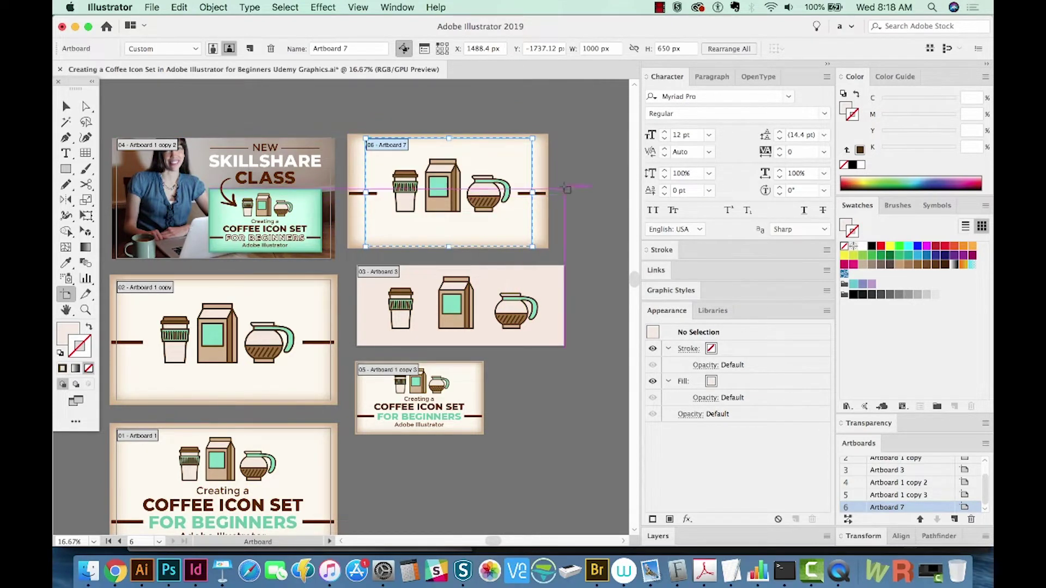
key(Escape)
drag(571, 189, 524, 214)
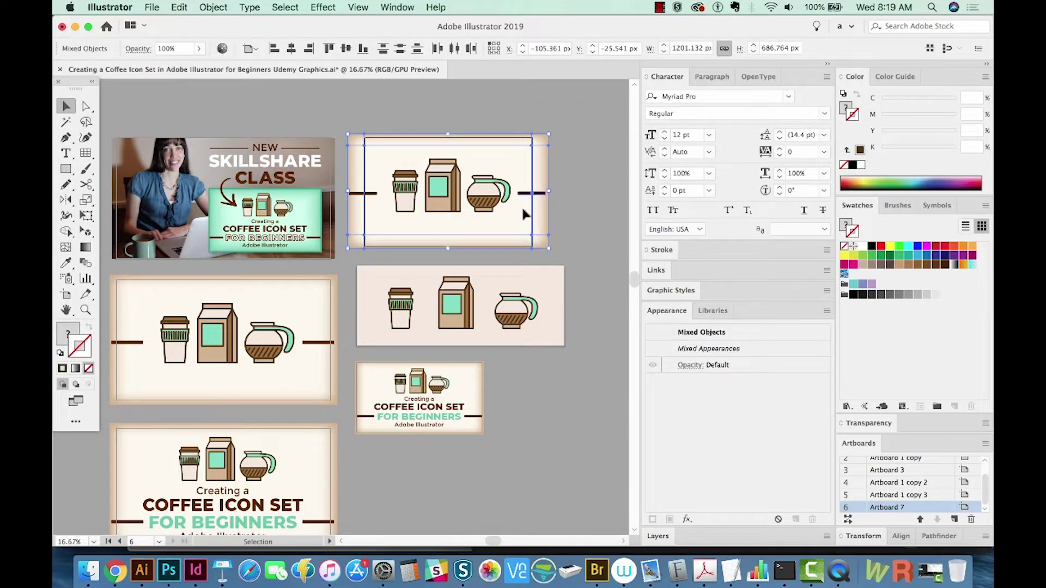
click(213, 7)
mouse_move(218, 80)
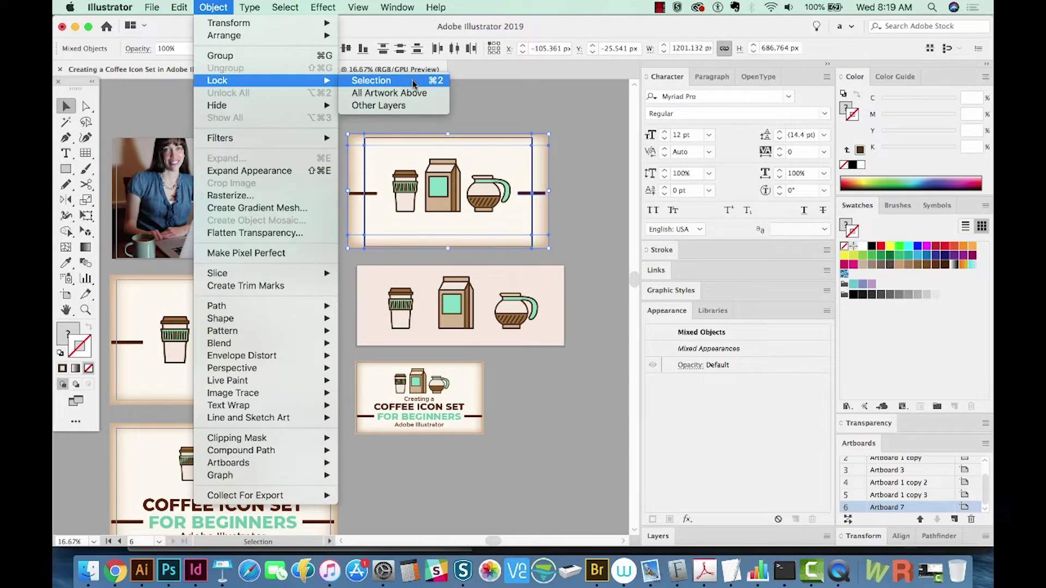
click(415, 81)
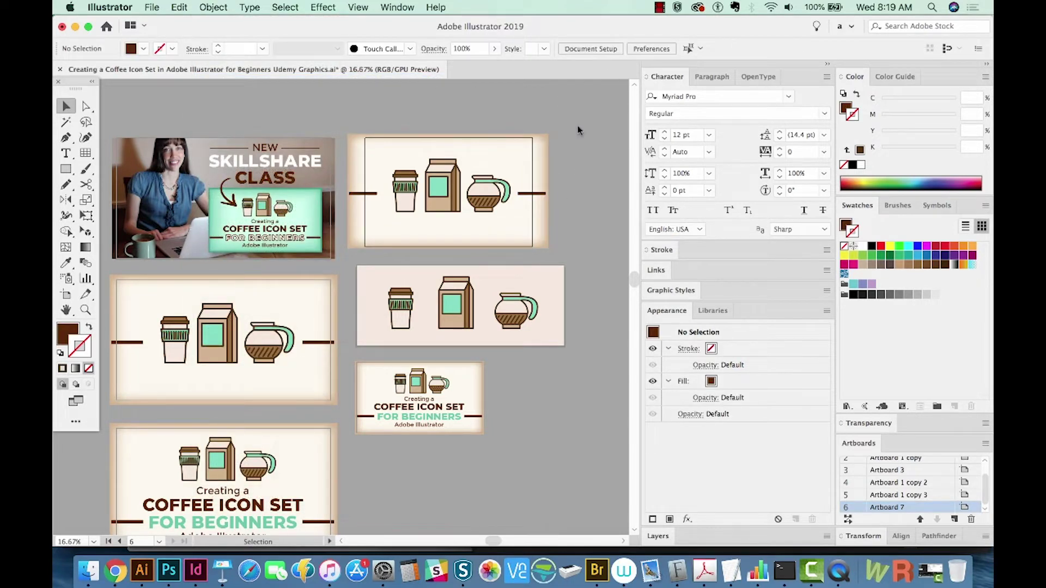
key(shift+o)
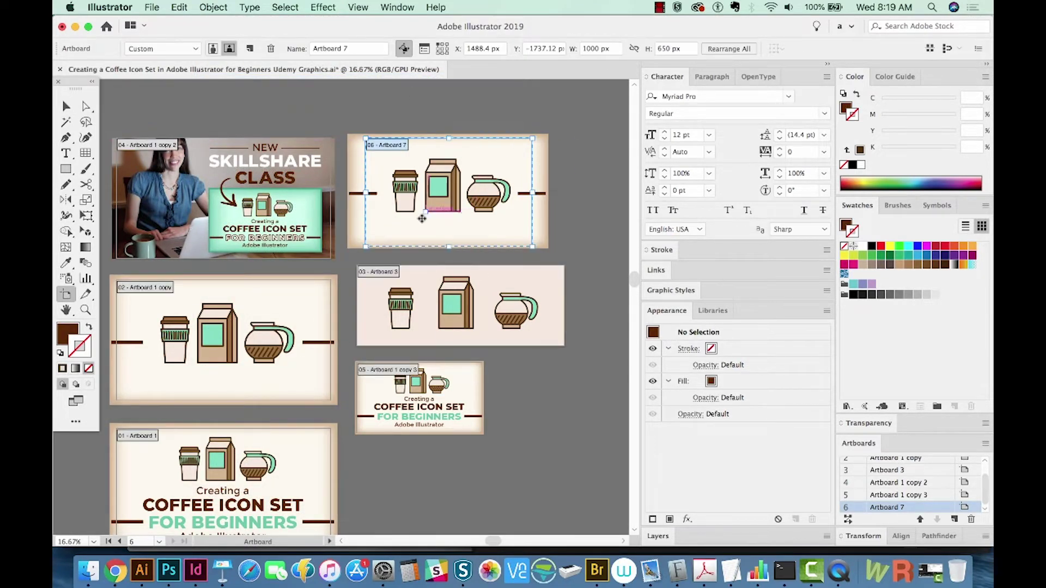
drag(407, 225, 515, 177)
scroll(296, 228, right, 5)
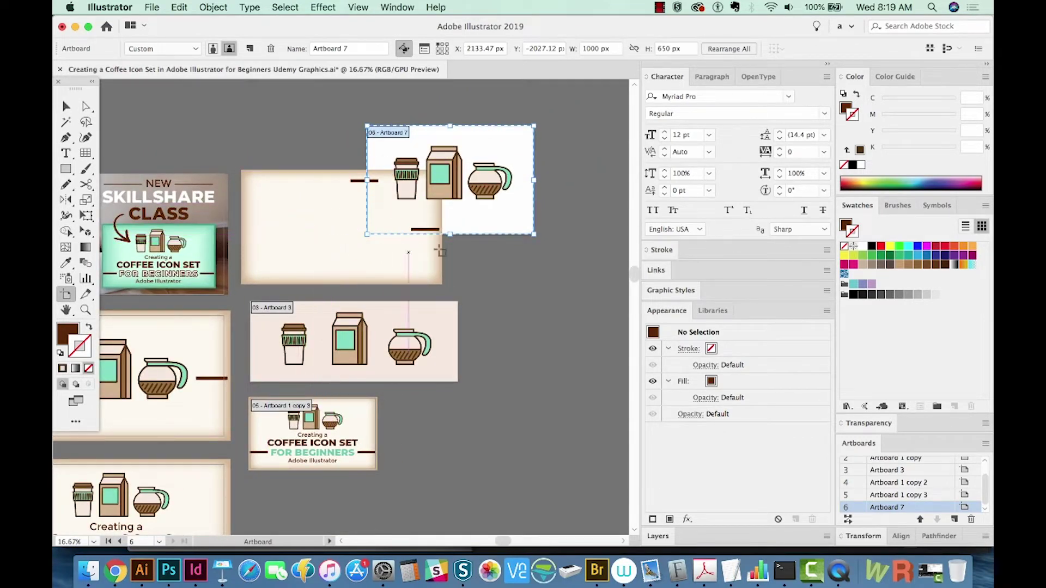
key(ctrl+z)
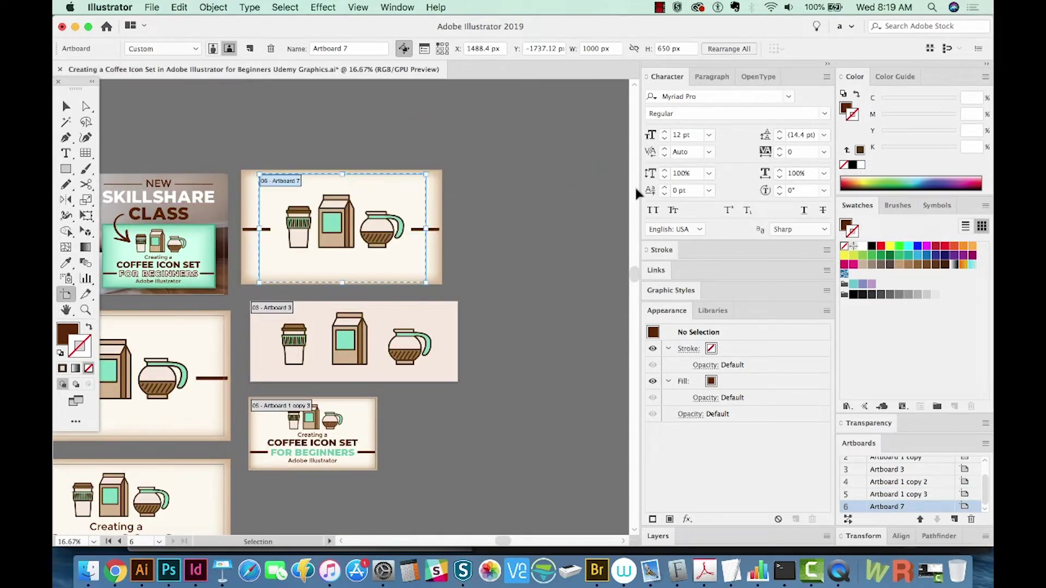
key(v)
click(325, 238)
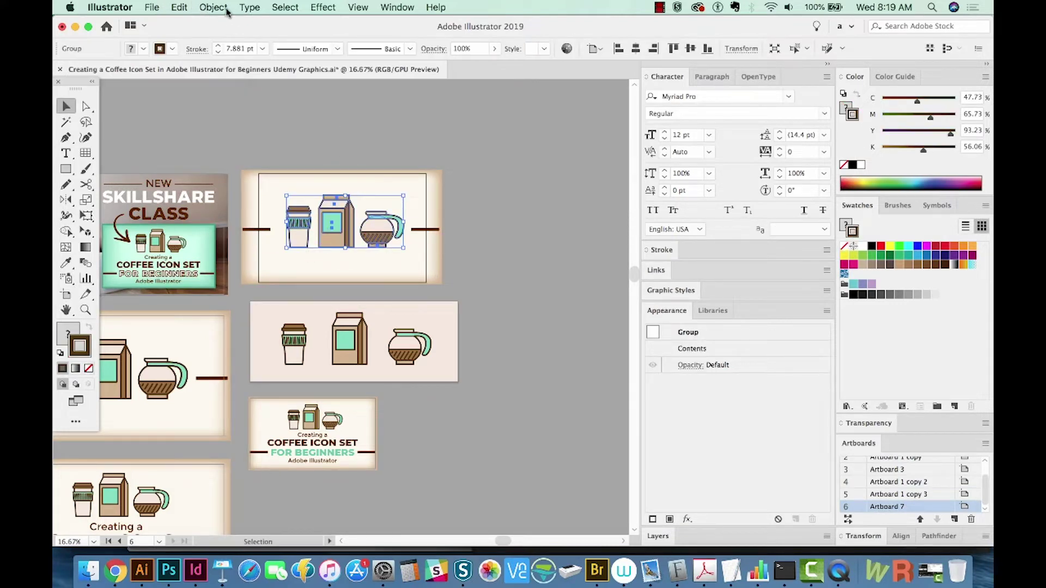
click(213, 8)
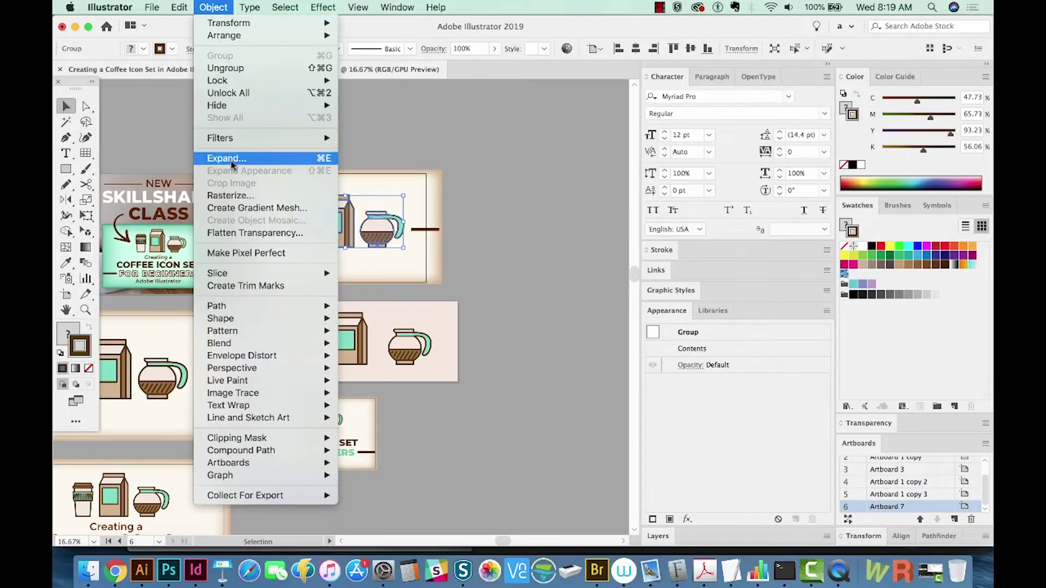
click(247, 95)
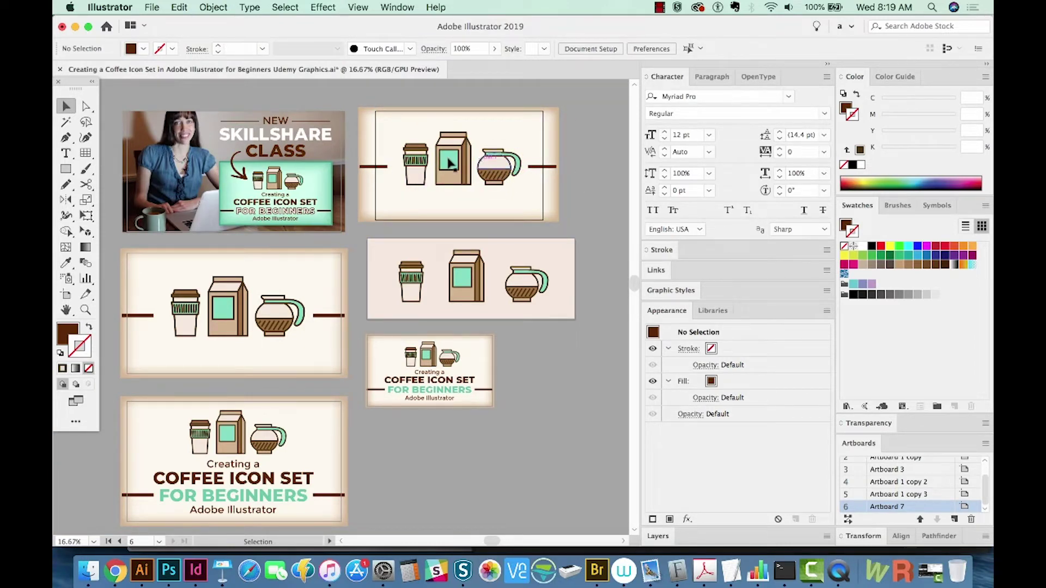
click(397, 8)
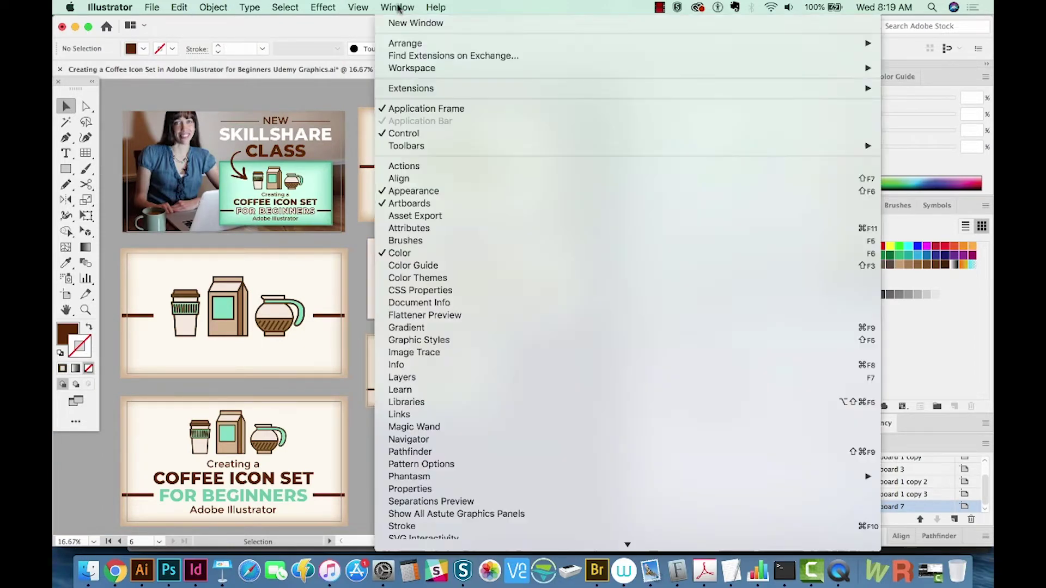
Show Properties, enter artboard editing, and leave Move Artwork with Artboard switched on
click(410, 489)
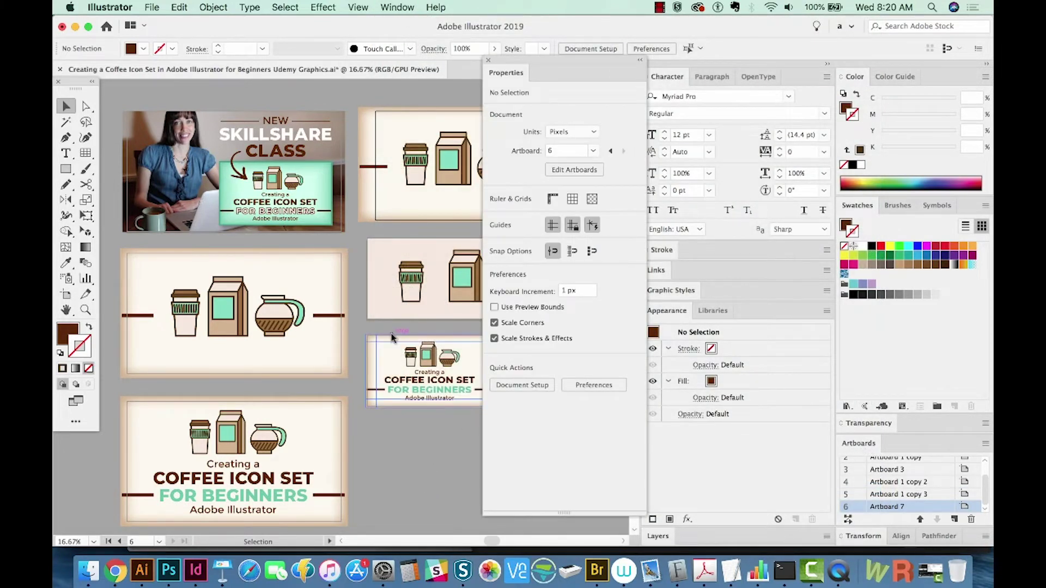
key(shift+o)
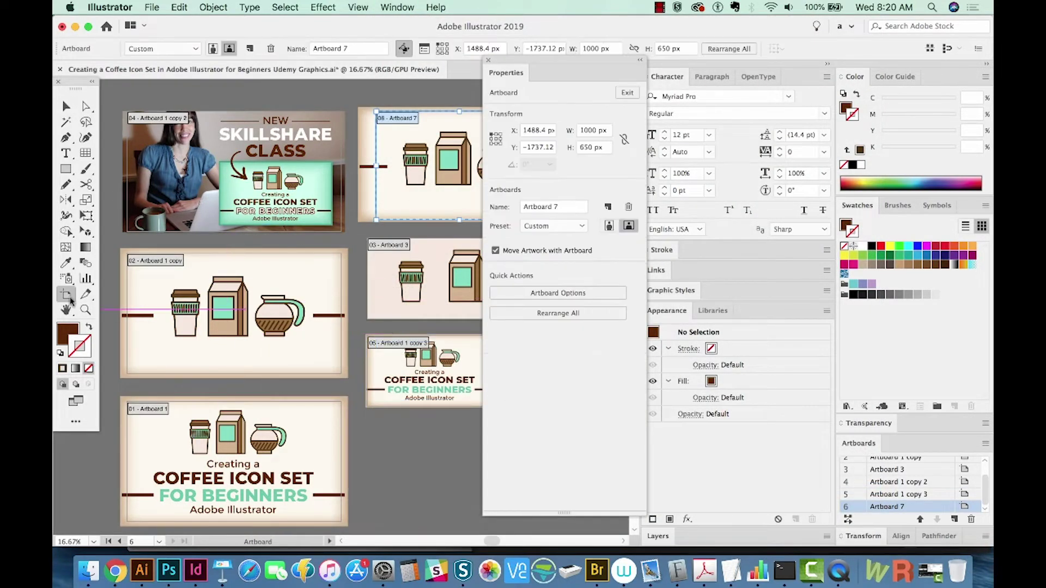
click(496, 252)
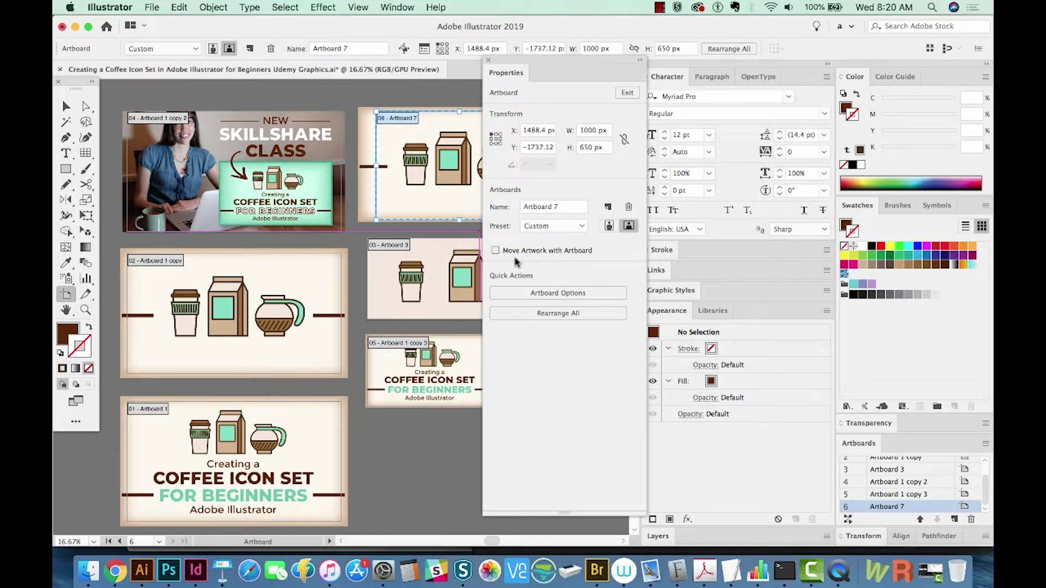
click(497, 253)
click(542, 83)
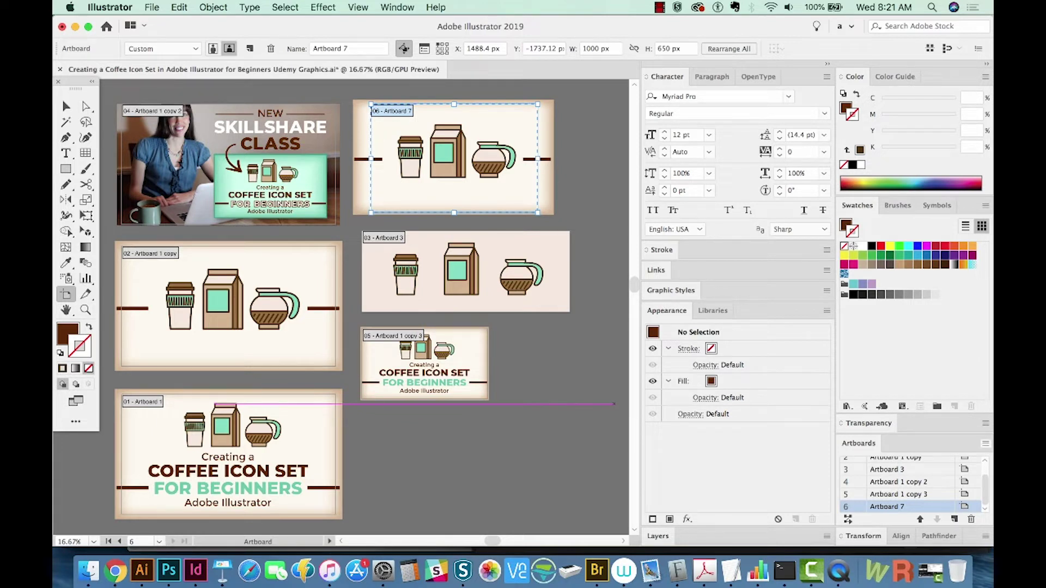
click(985, 443)
Rearrange all artboards into three columns, then undo the rearrangement
click(900, 546)
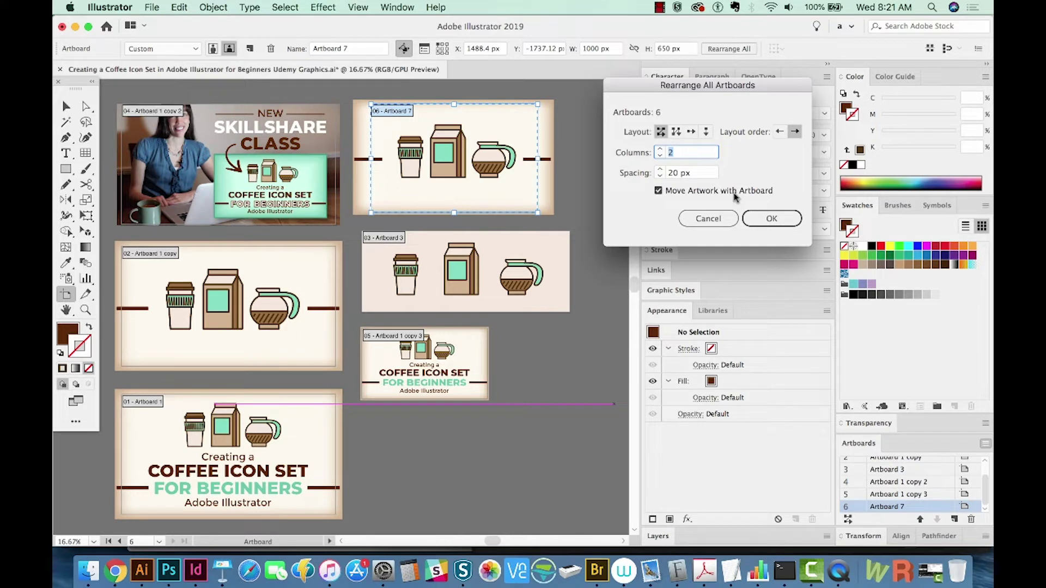
key(Tab)
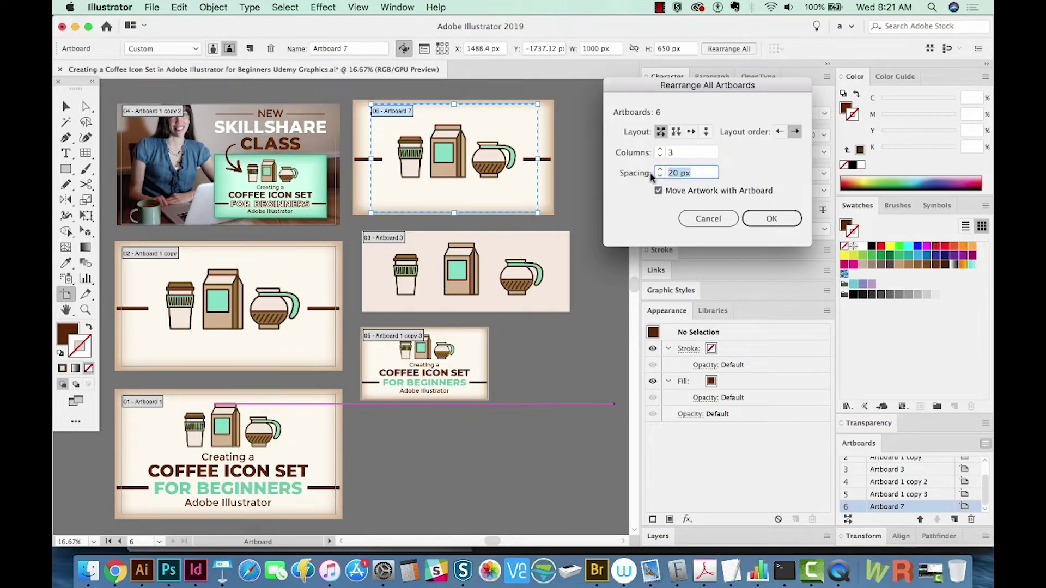
text(50)
click(771, 220)
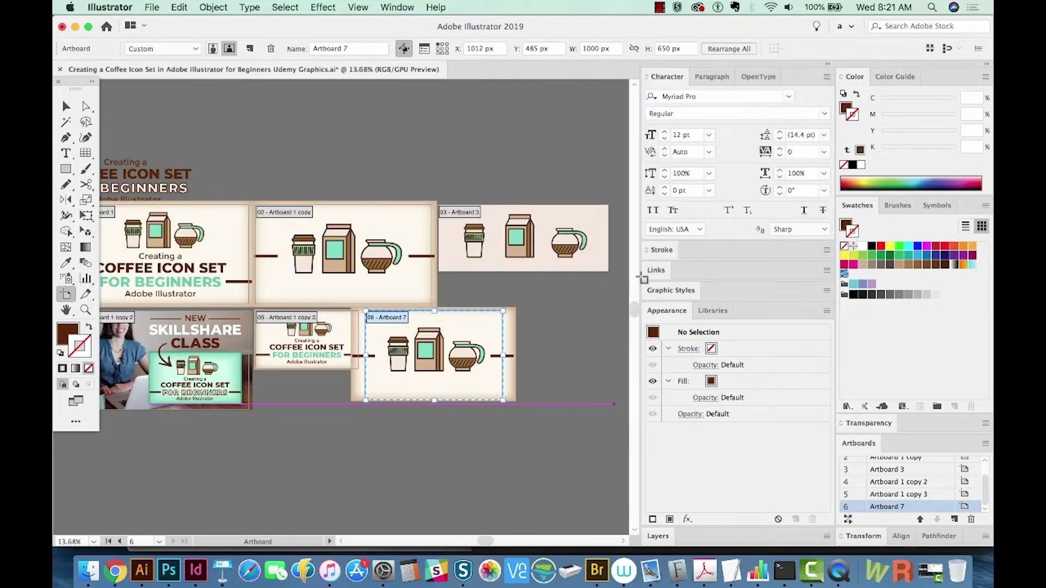
scroll(351, 333, left, 5)
scroll(352, 333, down, 2)
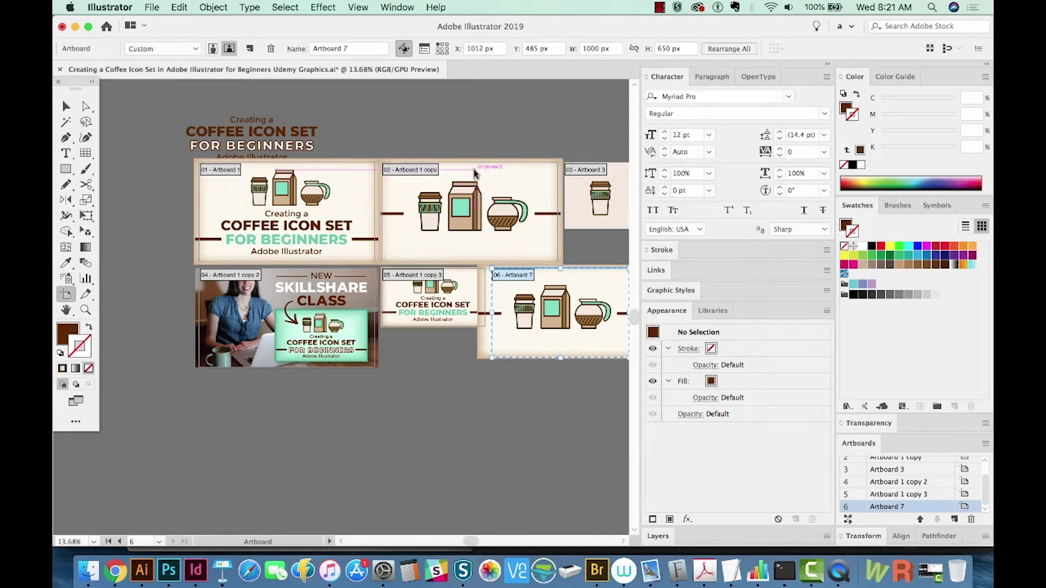
key(ctrl+z)
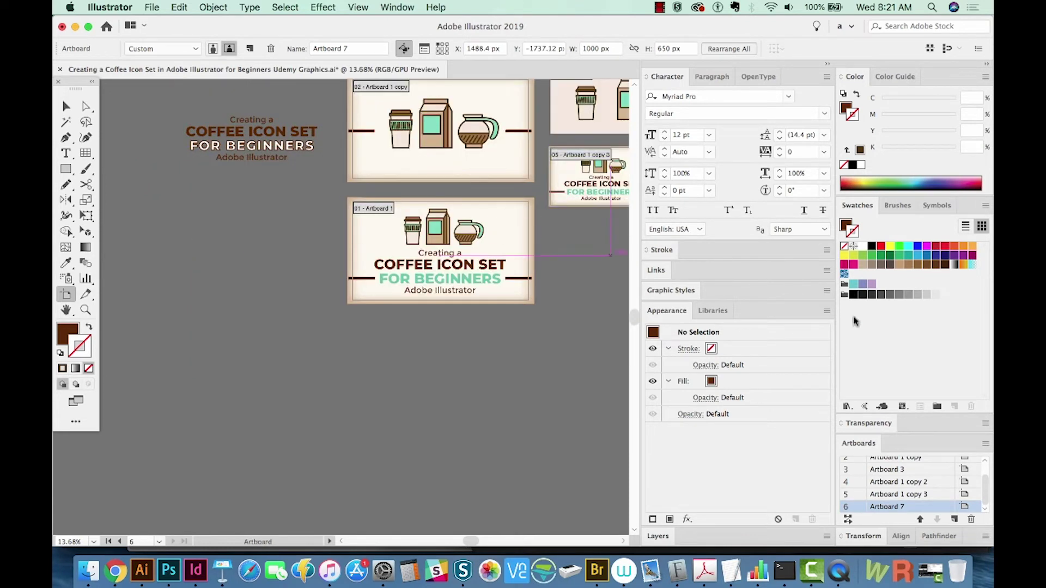
Rearrange all artboards again into three columns with 150 px spacing
click(984, 443)
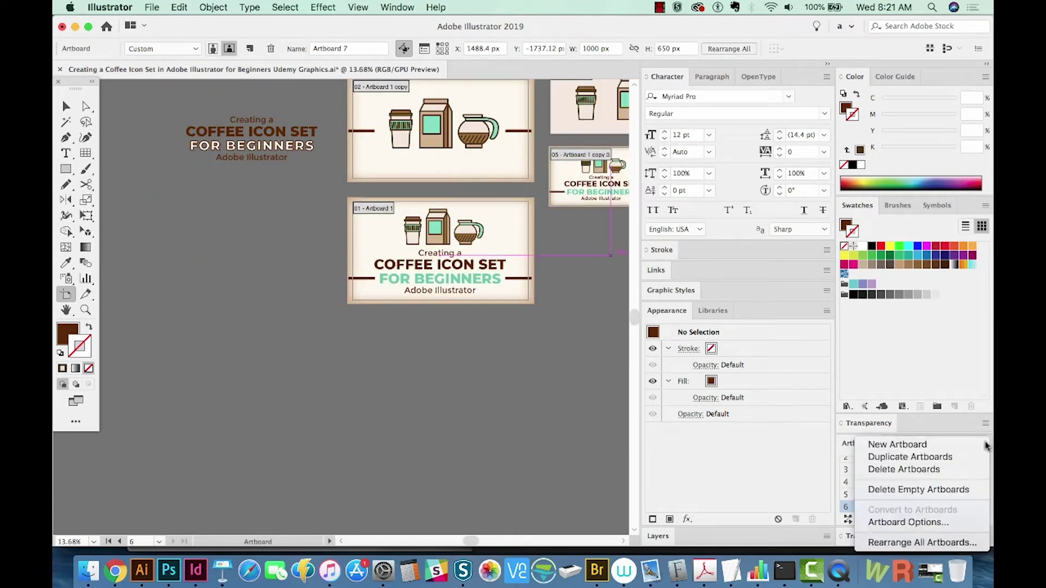
click(899, 543)
key(Tab)
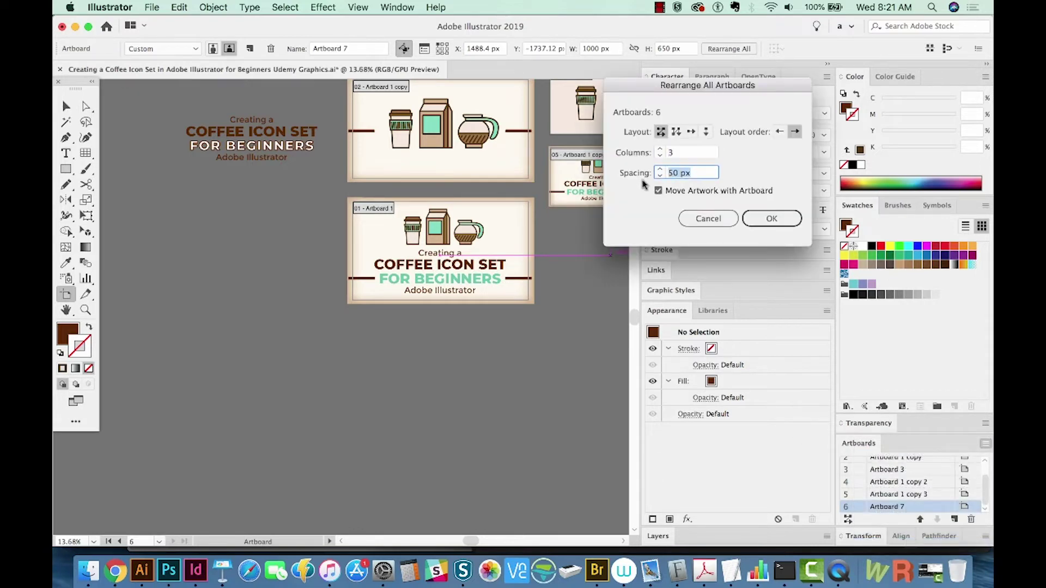
text(150)
click(764, 220)
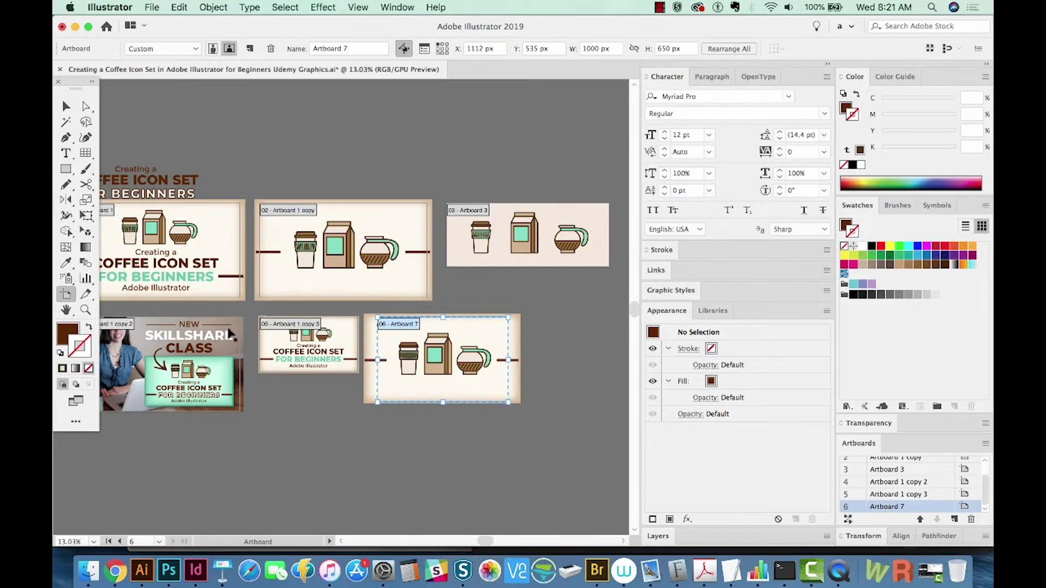
drag(380, 415, 405, 415)
Draw a 1147×645 px brown rectangle above the grid and convert it into Artboard 13
key(v)
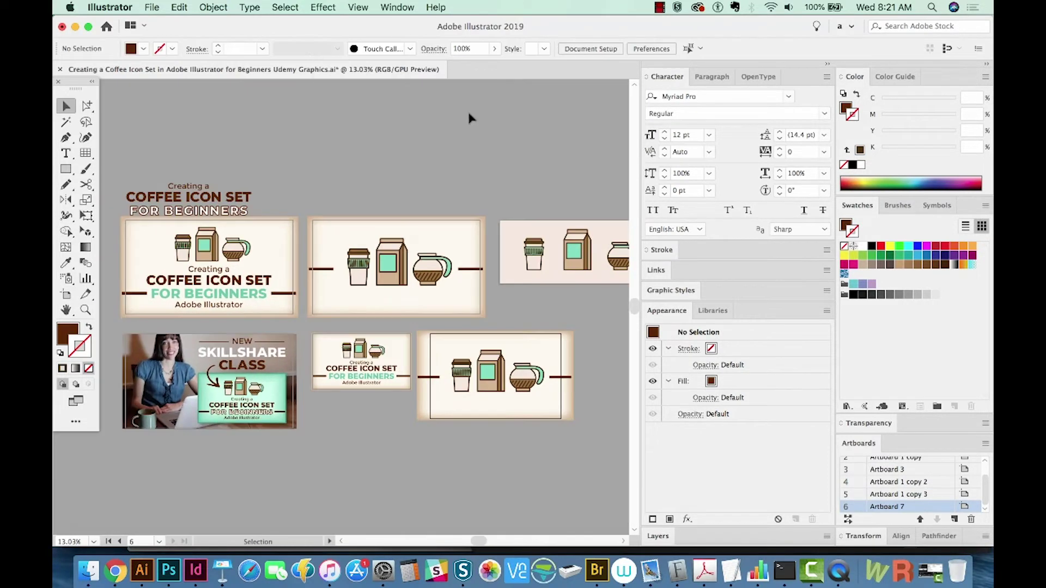
key(m)
drag(316, 113, 466, 196)
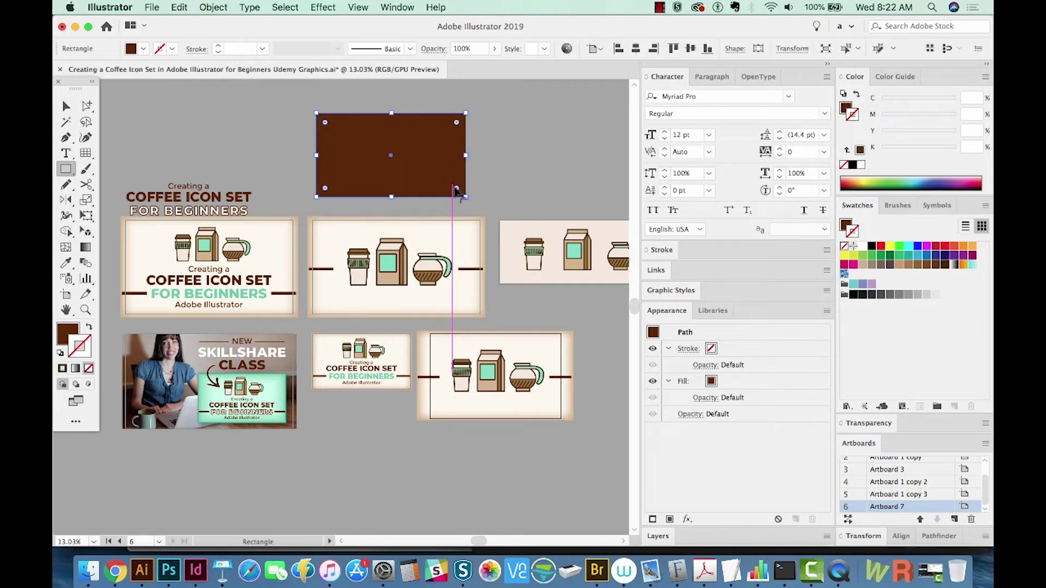
click(213, 7)
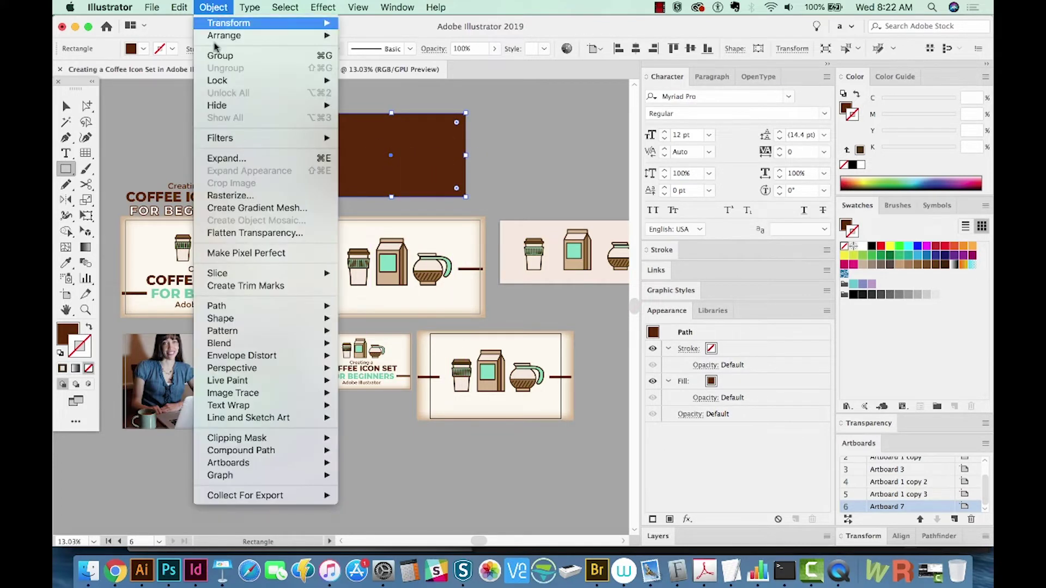
mouse_move(228, 463)
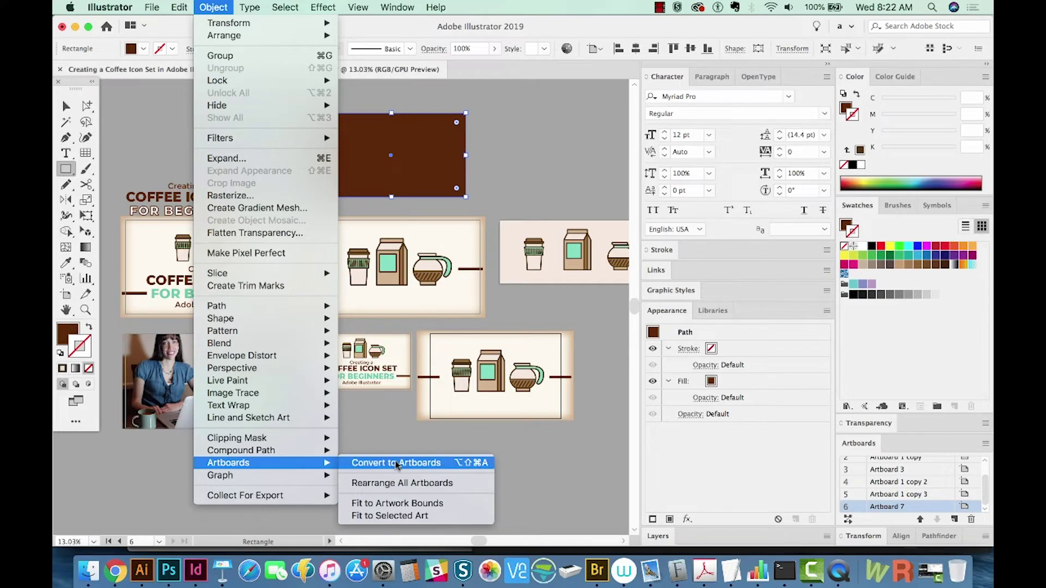
click(413, 464)
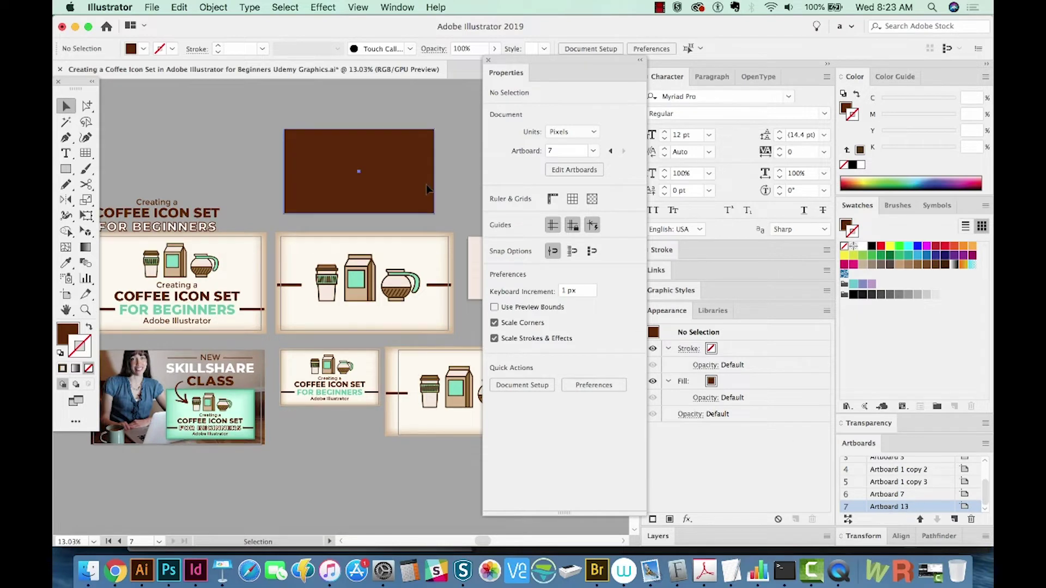
click(426, 184)
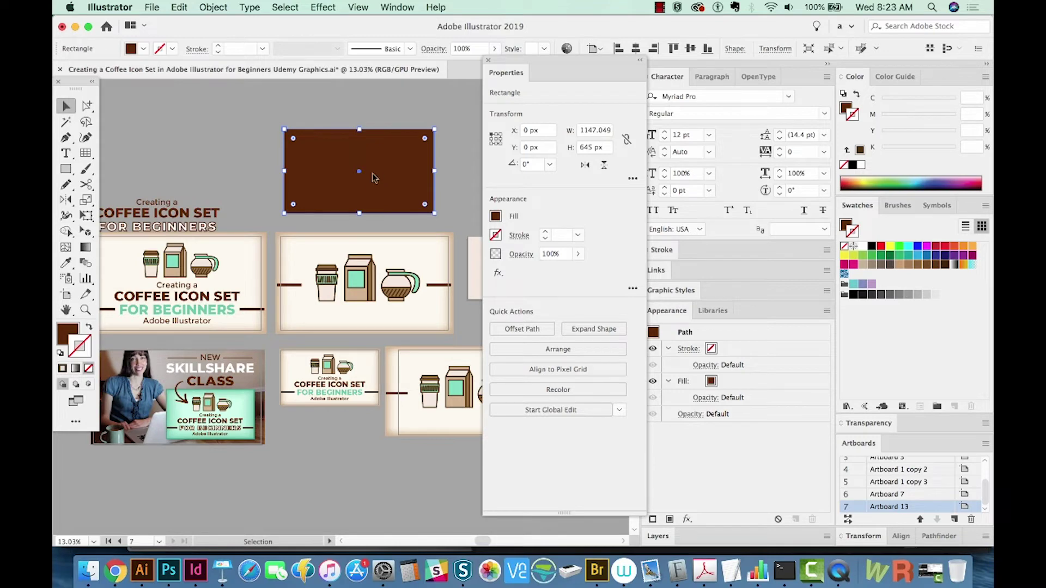
scroll(380, 210, down, 2)
click(373, 333)
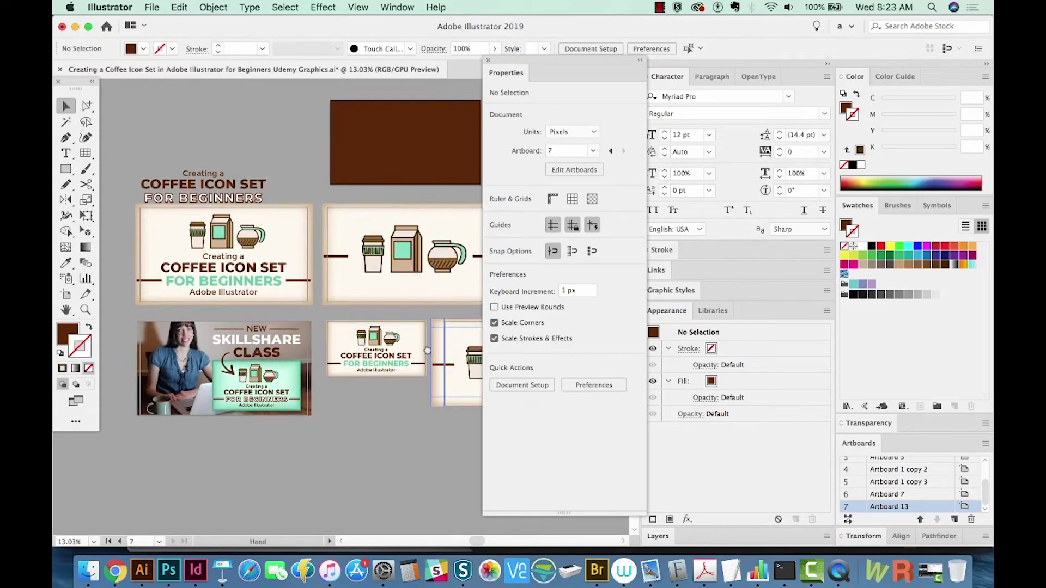
scroll(374, 333, left, 1)
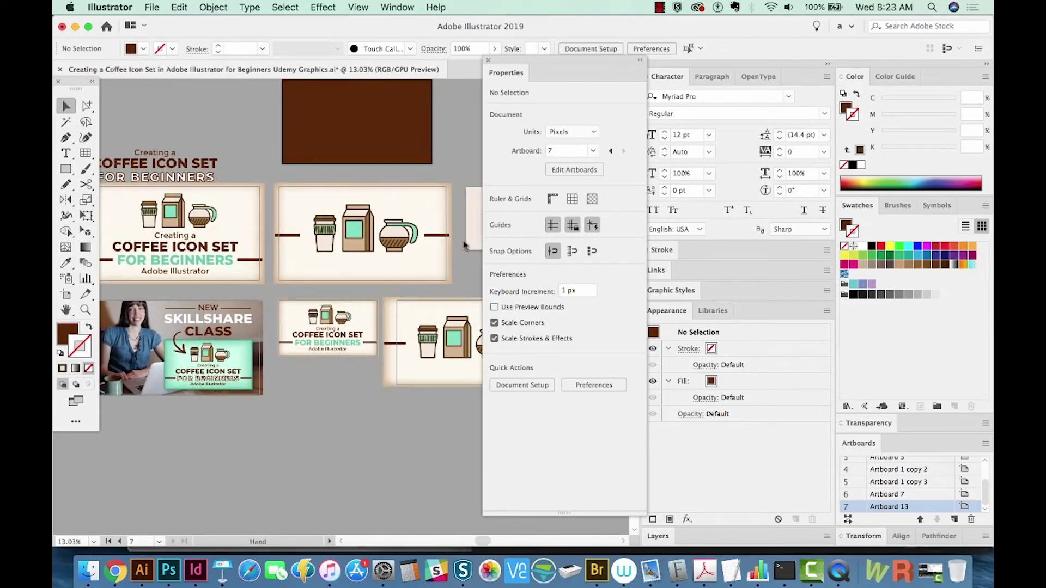
Rename the artboards in the Artboards panel, starting with Skillshare 1280x720, then select Artboard 13
click(487, 66)
scroll(304, 263, left, 2)
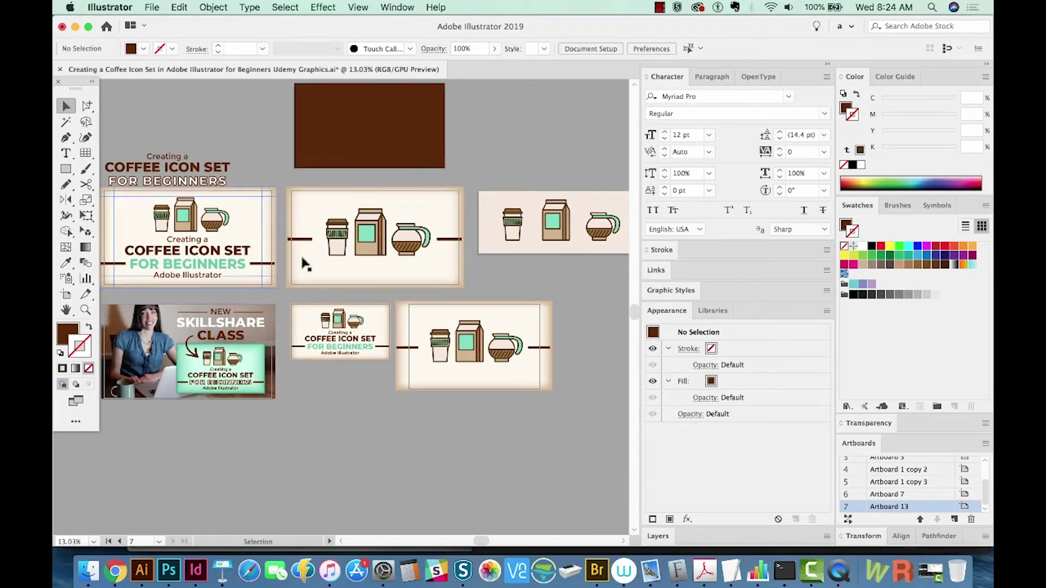
scroll(983, 493, up, 3)
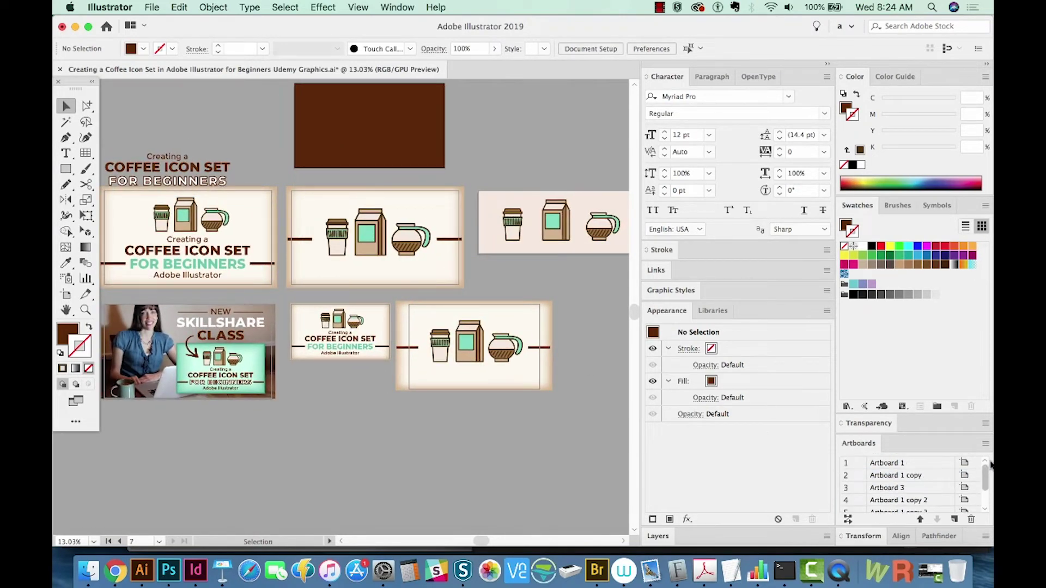
double_click(926, 464)
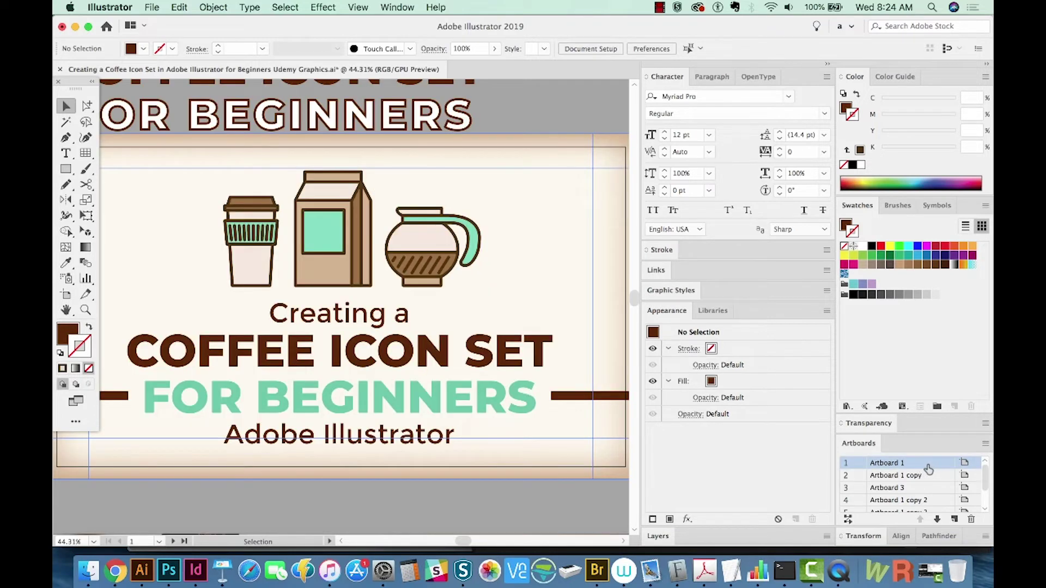
double_click(887, 464)
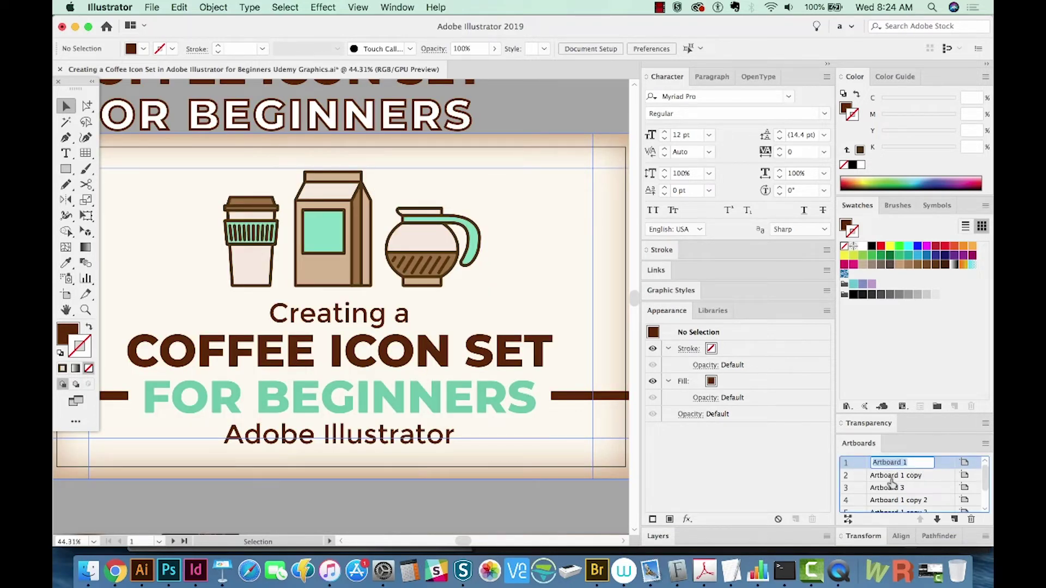
text(Co)
key(shift+o)
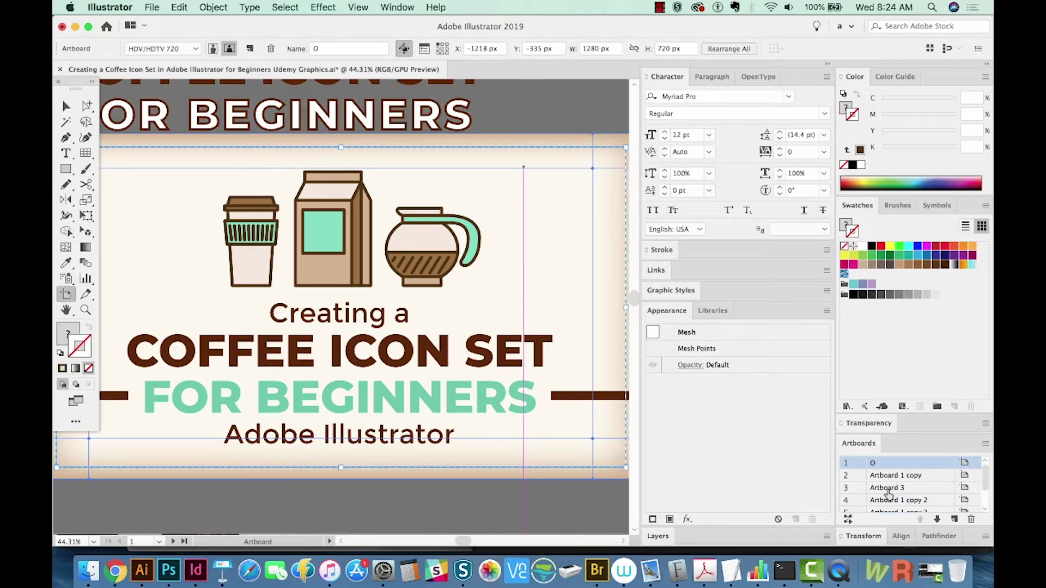
double_click(873, 464)
text(Skillshare 1280x)
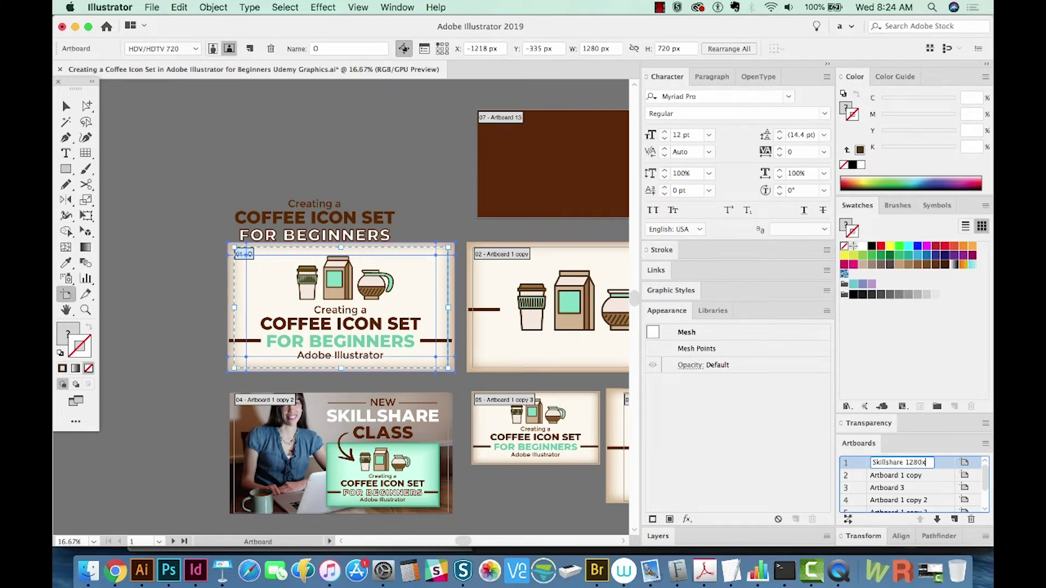
text(20)
key(Return)
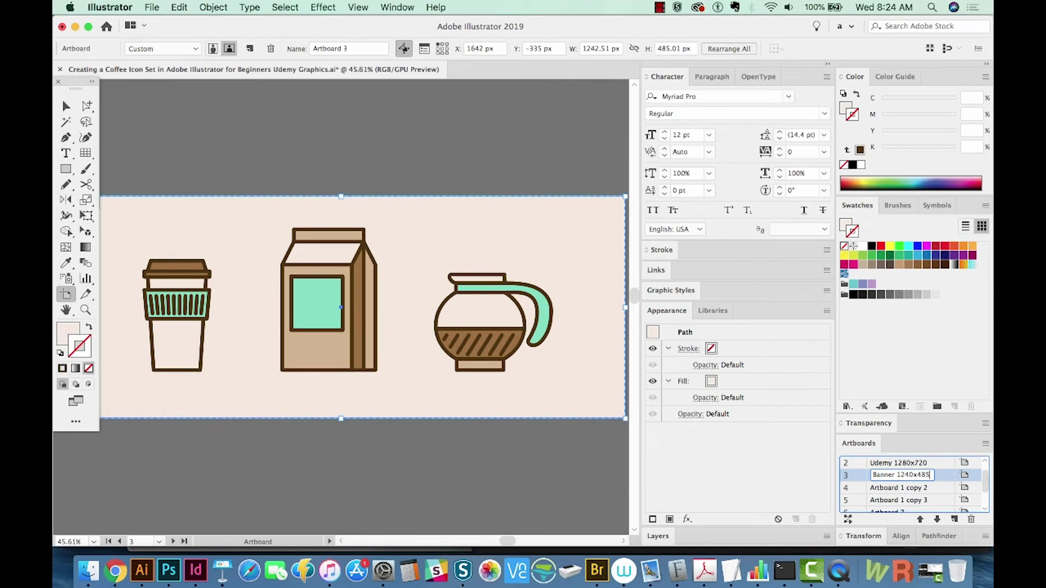
click(892, 509)
click(899, 482)
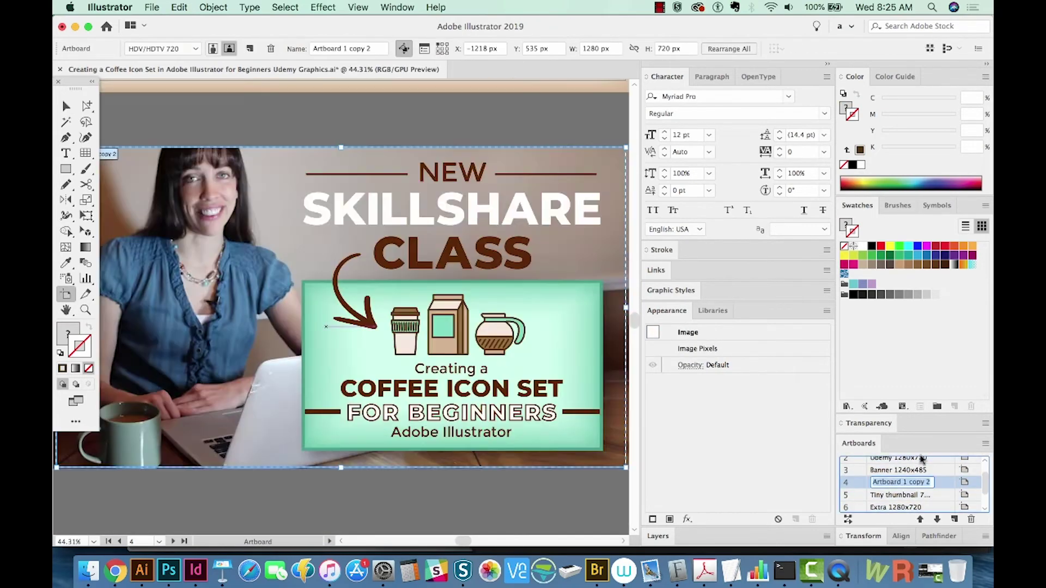
scroll(364, 163, up, 3)
click(363, 163)
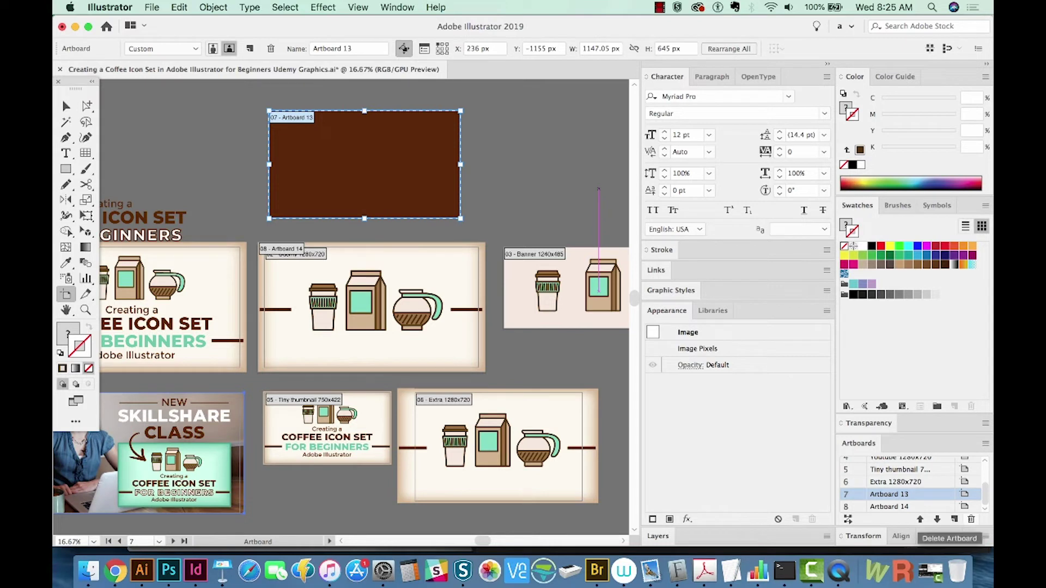
Delete Artboard 13 and its brown rectangle, then zoom out to show all seven artboards
key(Delete)
key(v)
click(367, 172)
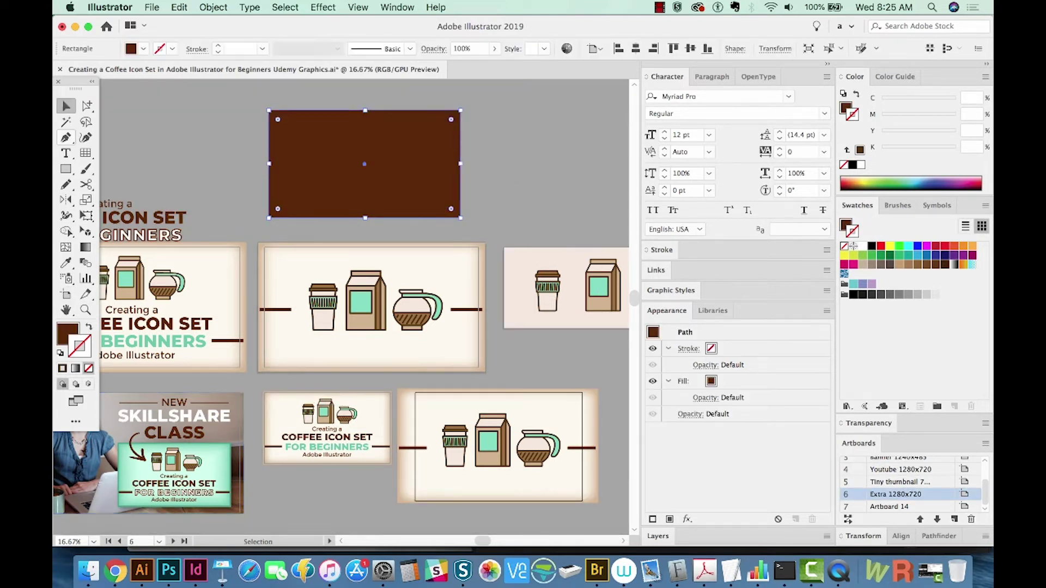
key(Delete)
key(ctrl+0)
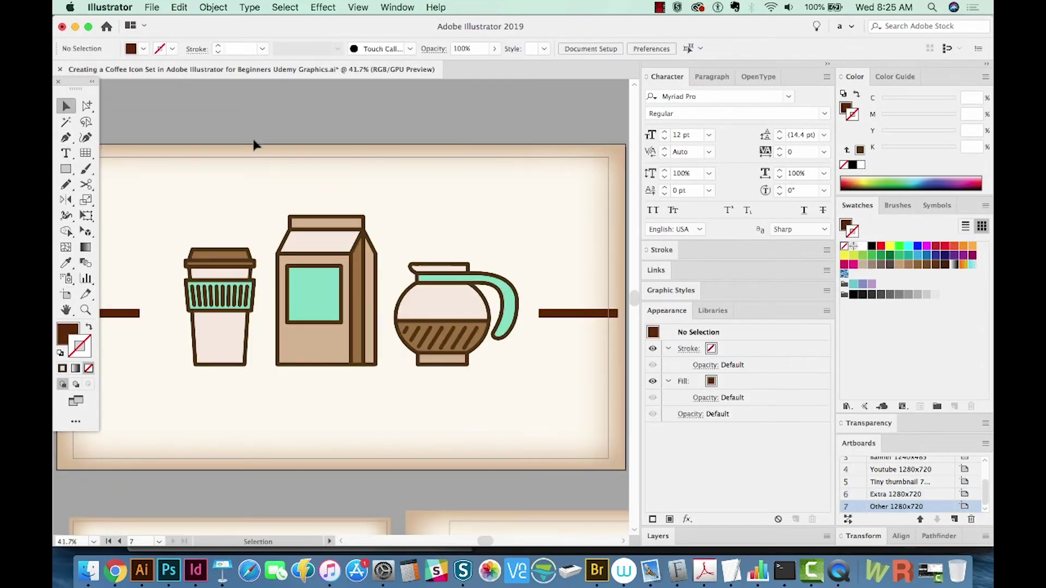
key(shift+Page_Down)
key(ctrl+minus)
key(ctrl+minus)
key(ctrl+minus)
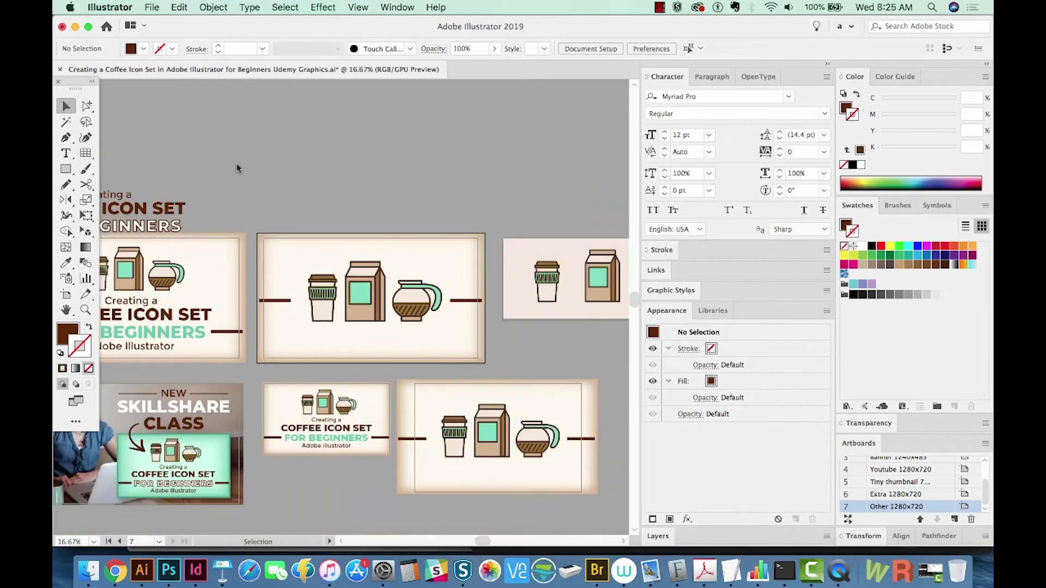
drag(489, 294, 564, 288)
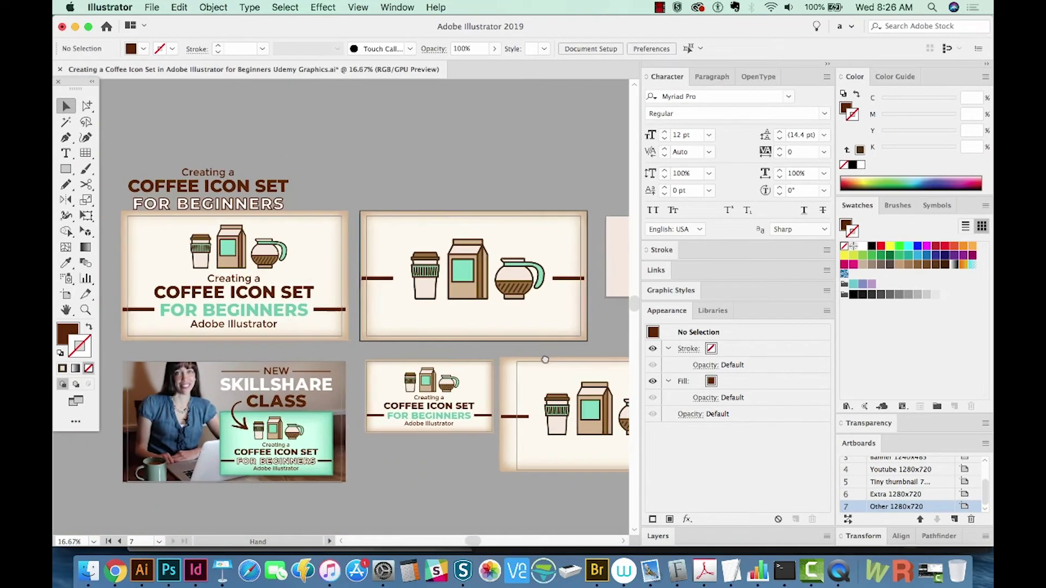
drag(533, 362, 515, 365)
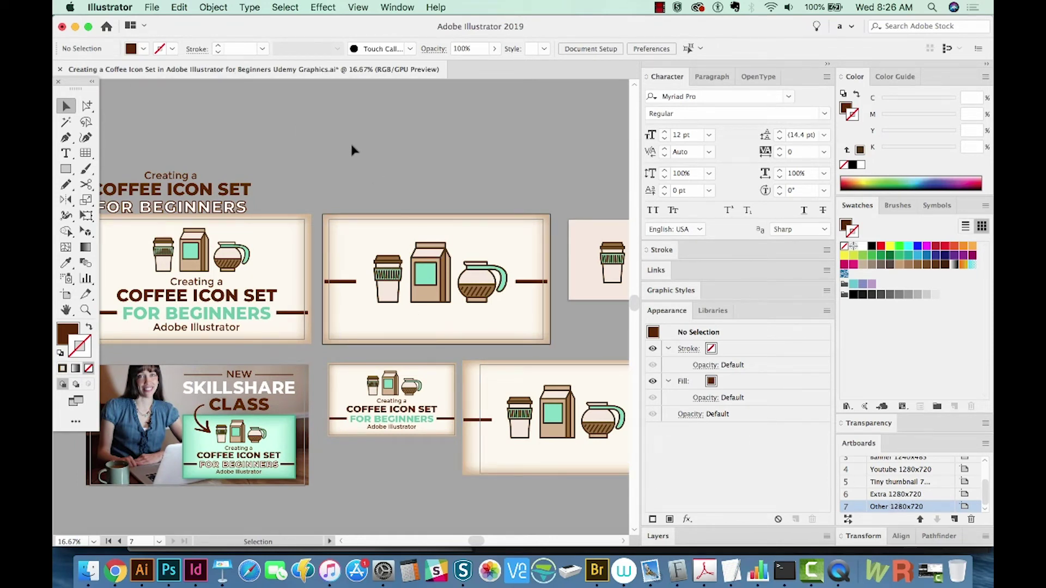
Open Export As with Use Artboards enabled and JPEG chosen as the format
click(156, 7)
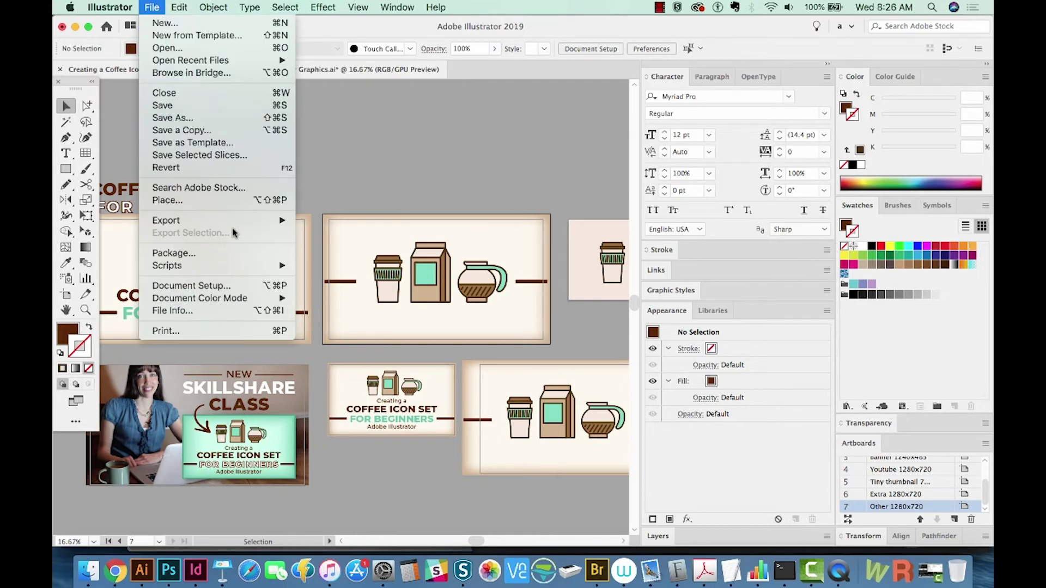
mouse_move(166, 220)
click(327, 234)
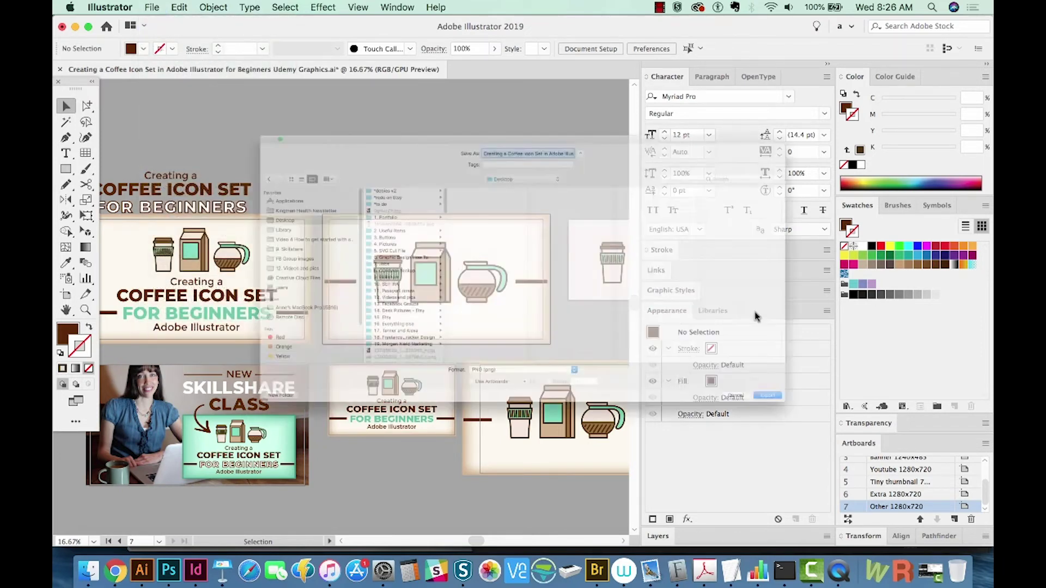
click(432, 468)
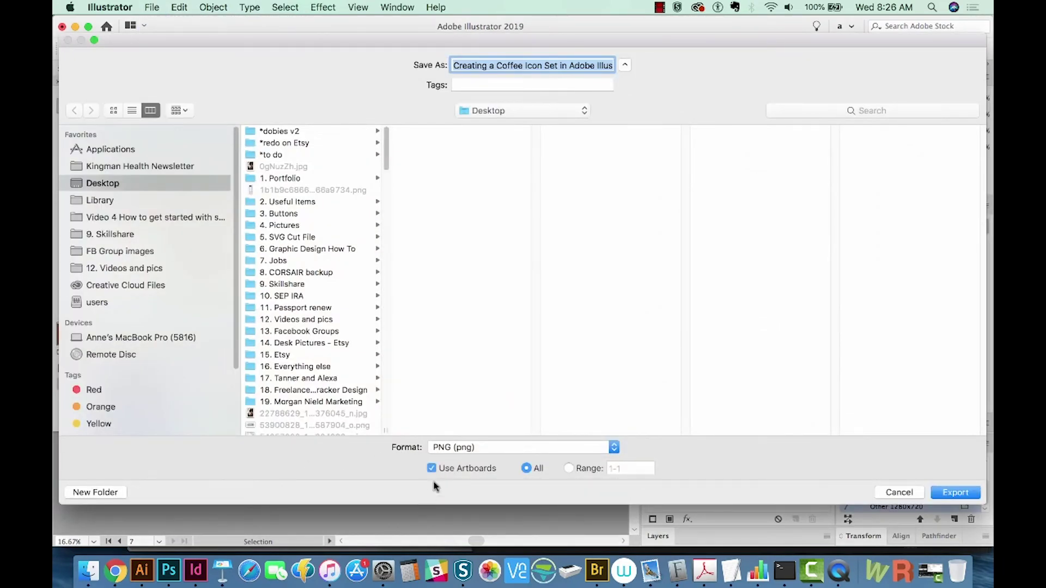
click(520, 448)
click(531, 485)
Export the artboards as maximum-quality 72 ppi JPEGs, then jump to the Desktop
click(955, 493)
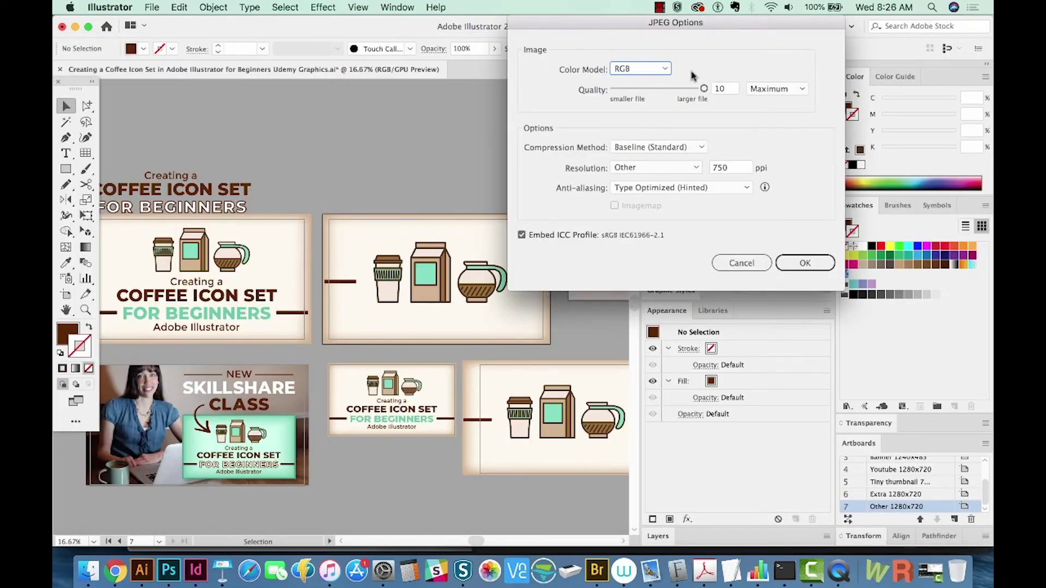
double_click(732, 167)
text(72)
click(813, 266)
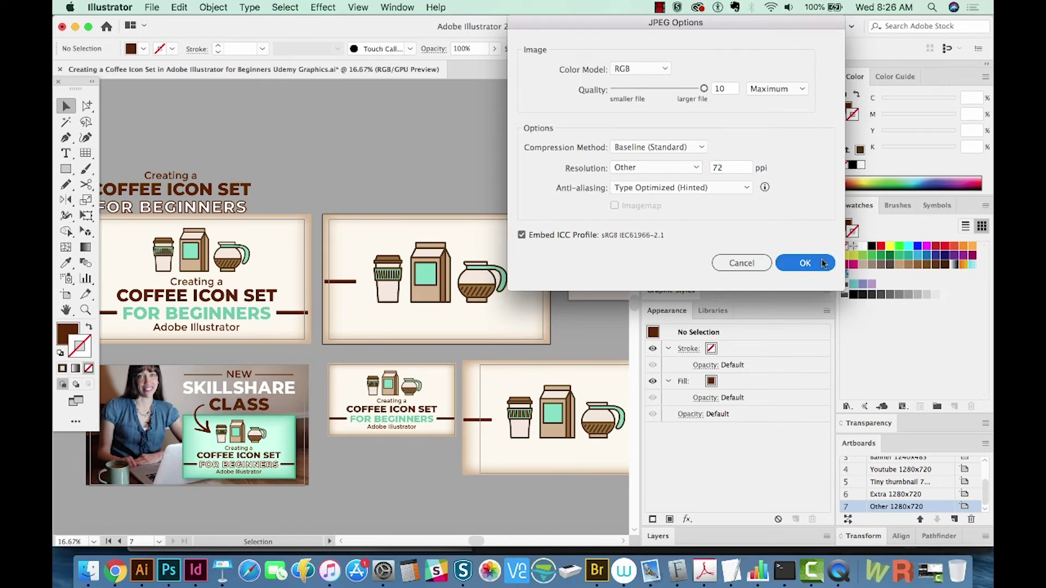
click(819, 267)
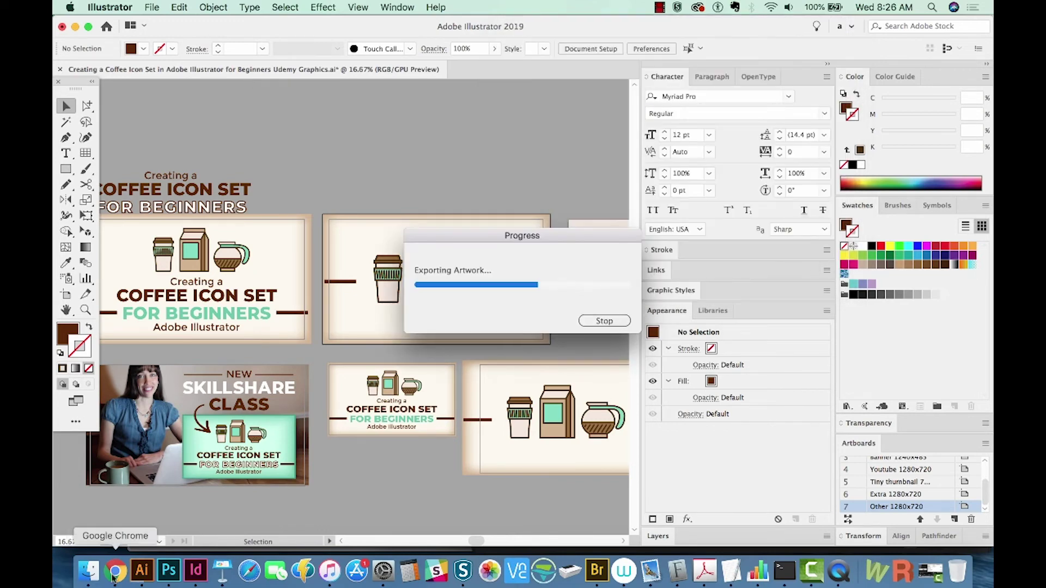
key(super+shift+d)
Open the Skillshare folder in Finder's list view
key(super+2)
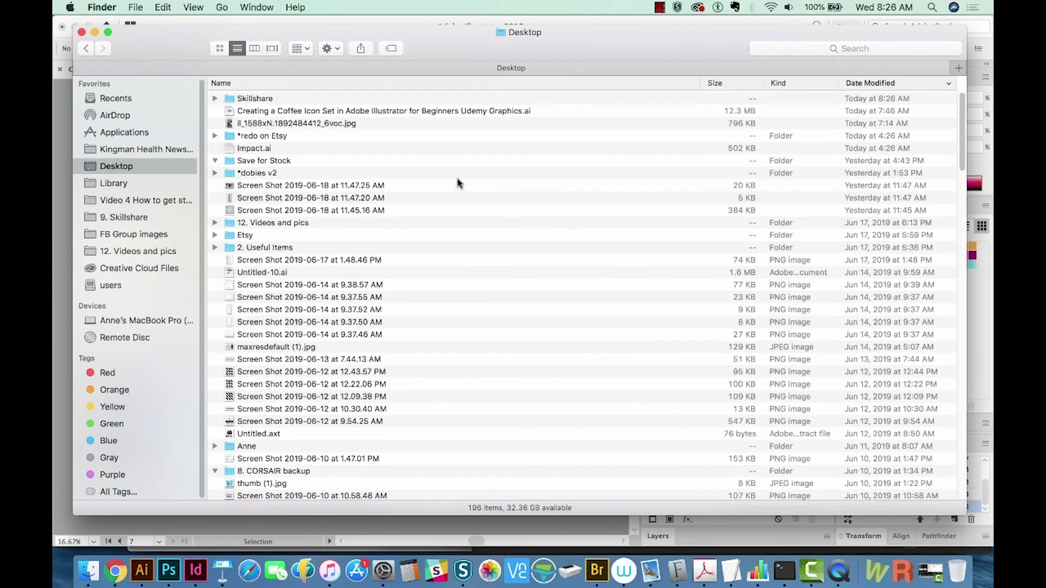
click(327, 99)
key(super+o)
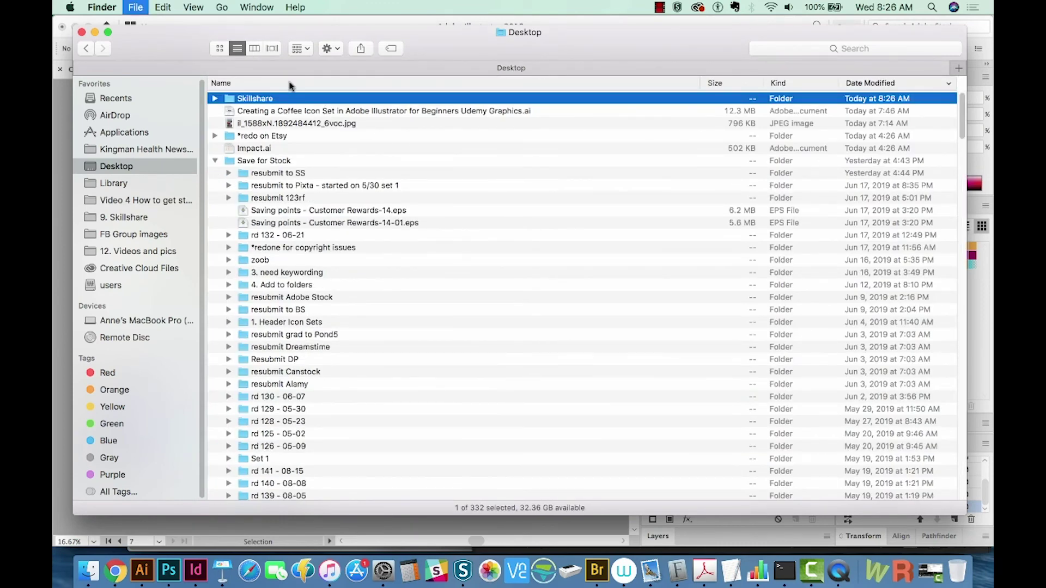
Quick Look through the exported JPEGs from Banner to Youtube, then return to Illustrator
click(315, 99)
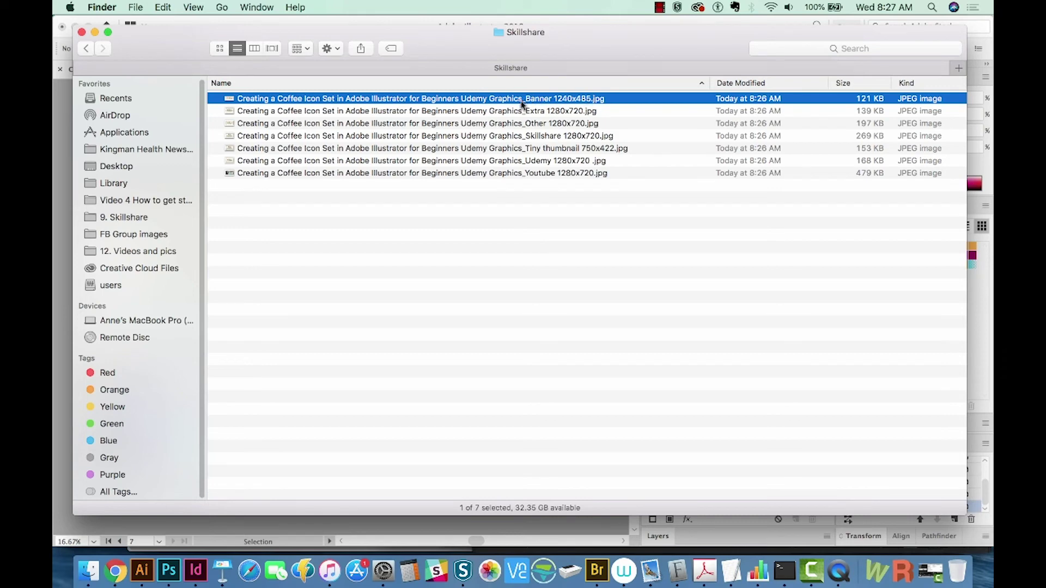
key(space)
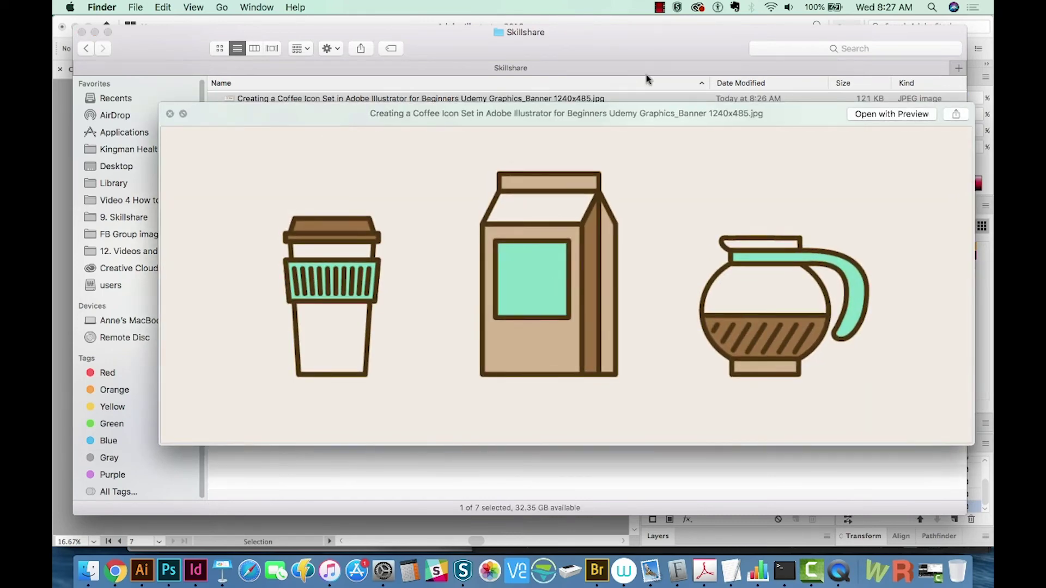
key(Down)
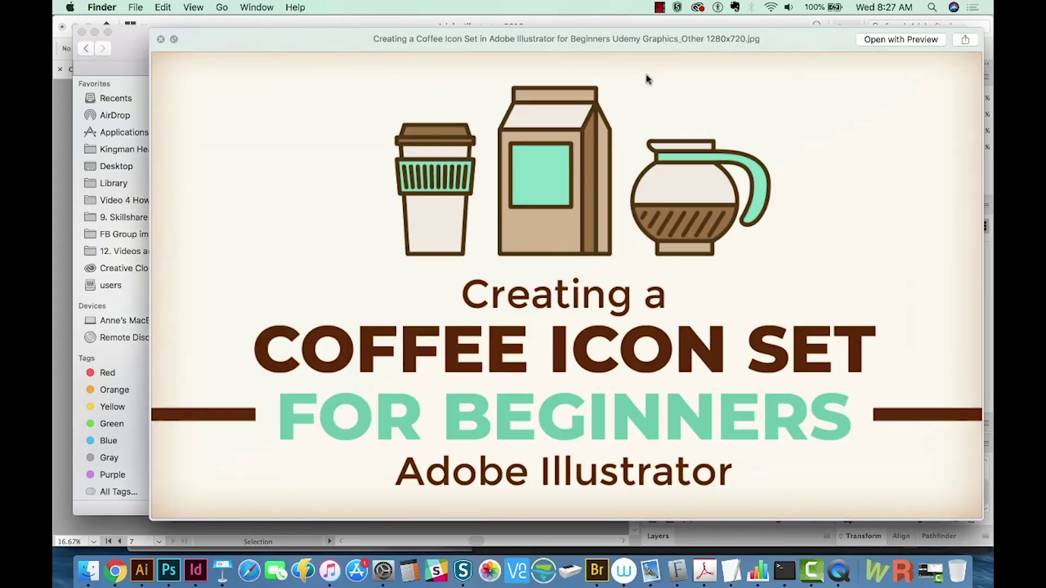
key(Down)
key(Down)
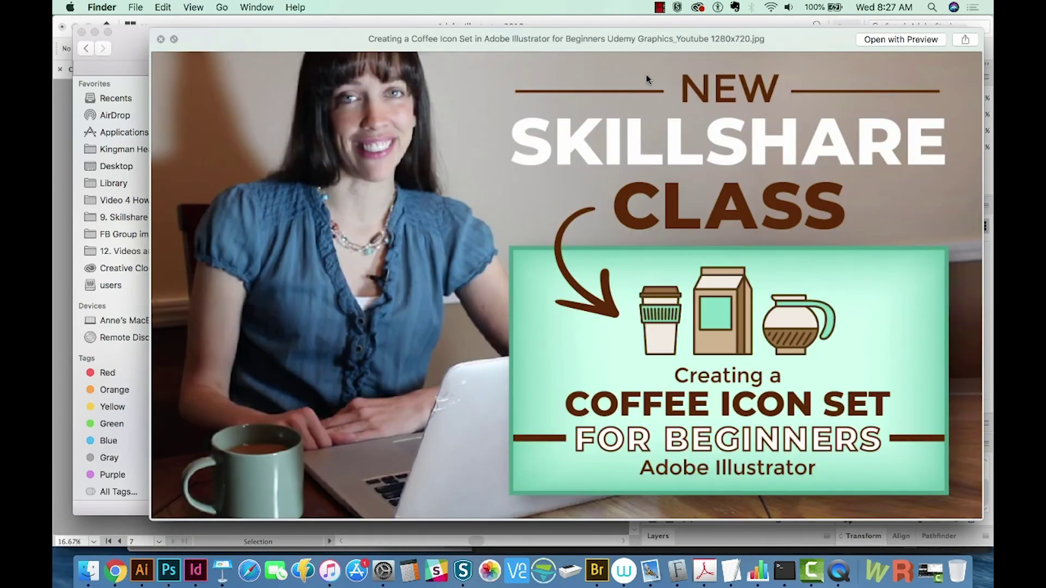
key(Up)
key(Down)
key(space)
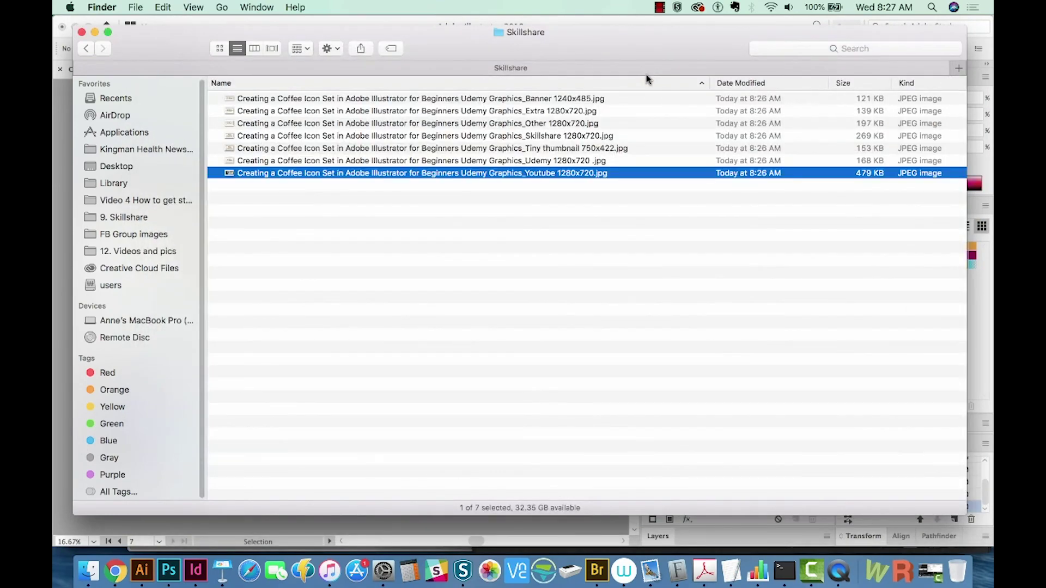
key(super+Tab)
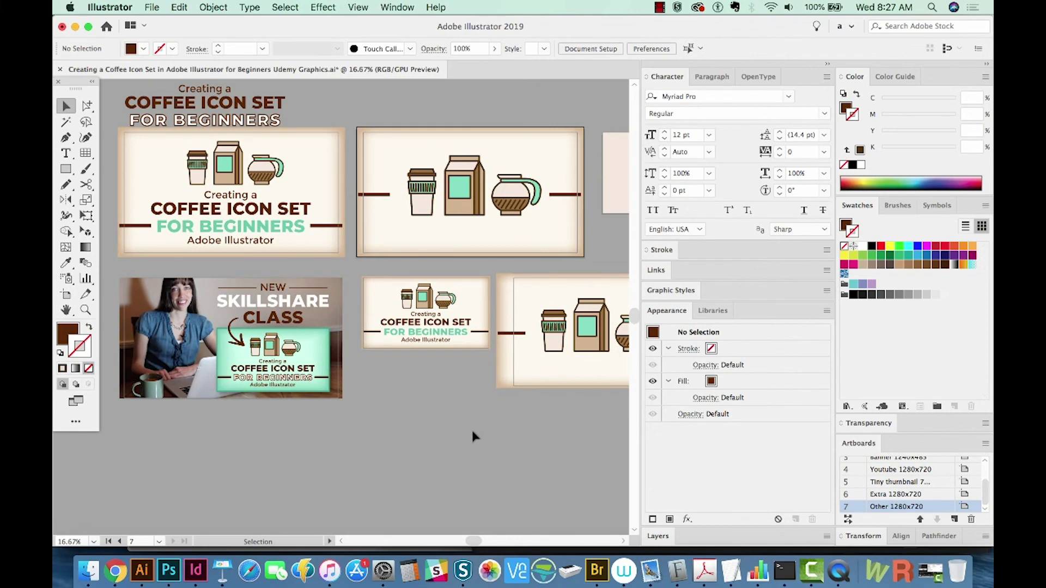
key(space)
mouse_move(542, 449)
mouse_down()
mouse_move(554, 434)
mouse_move(573, 453)
mouse_up()
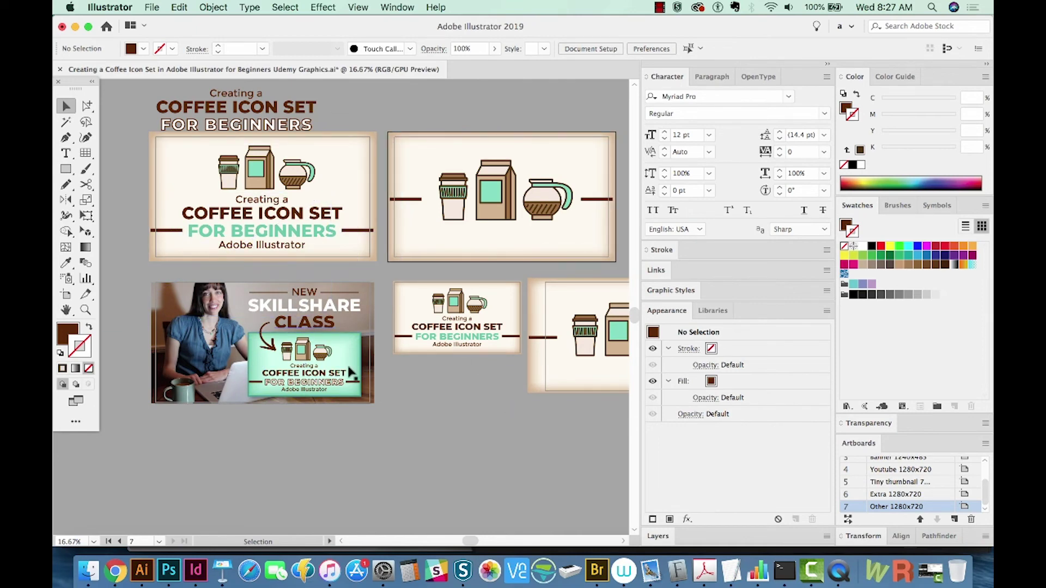
key(space)
drag(459, 441, 287, 466)
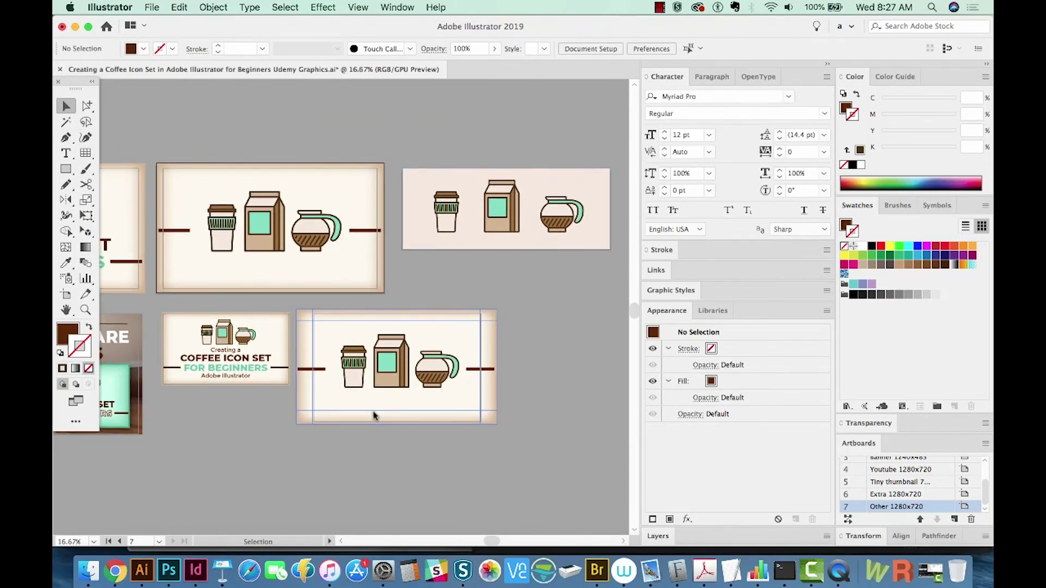
scroll(339, 468, left, 5)
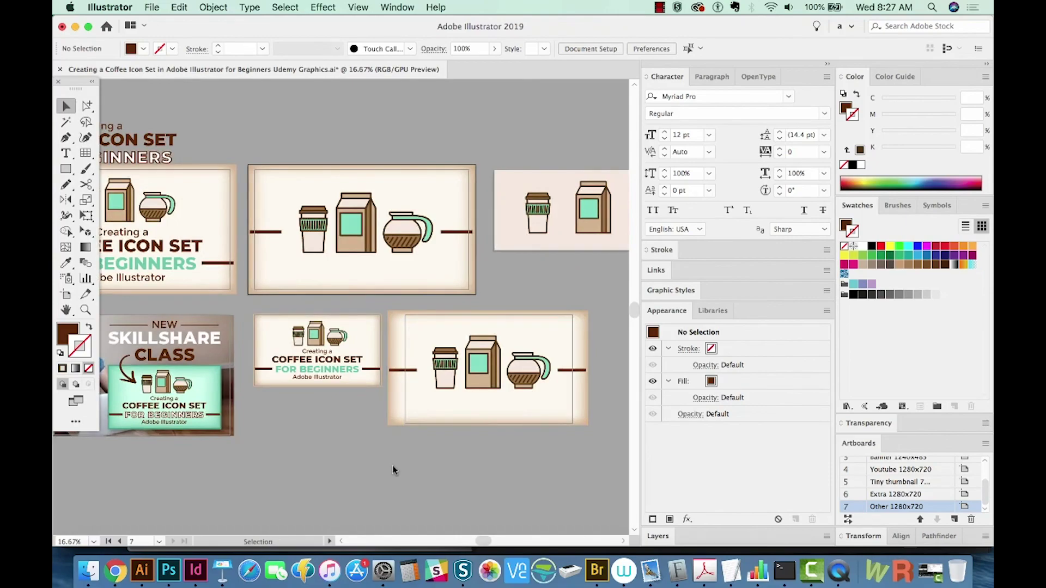